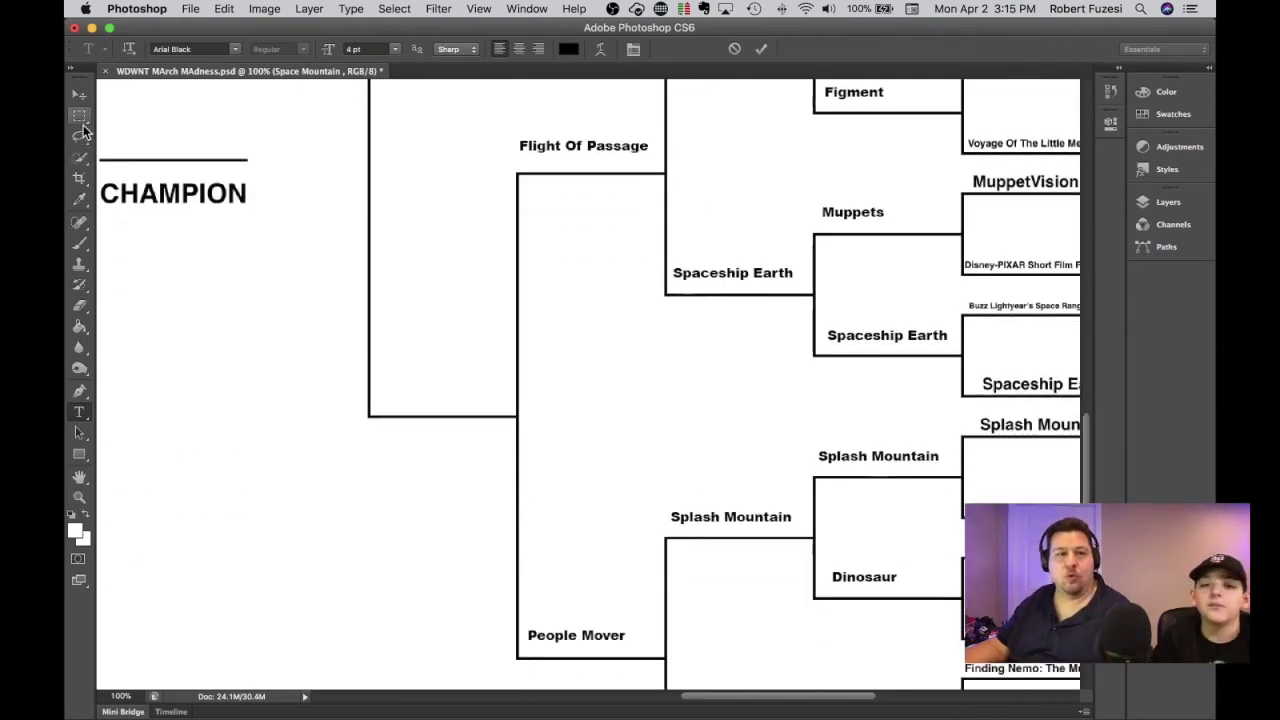
- Add the text "People Mover" beneath the lower semifinal line on the right half of the bracket
click(79, 116)
click(80, 412)
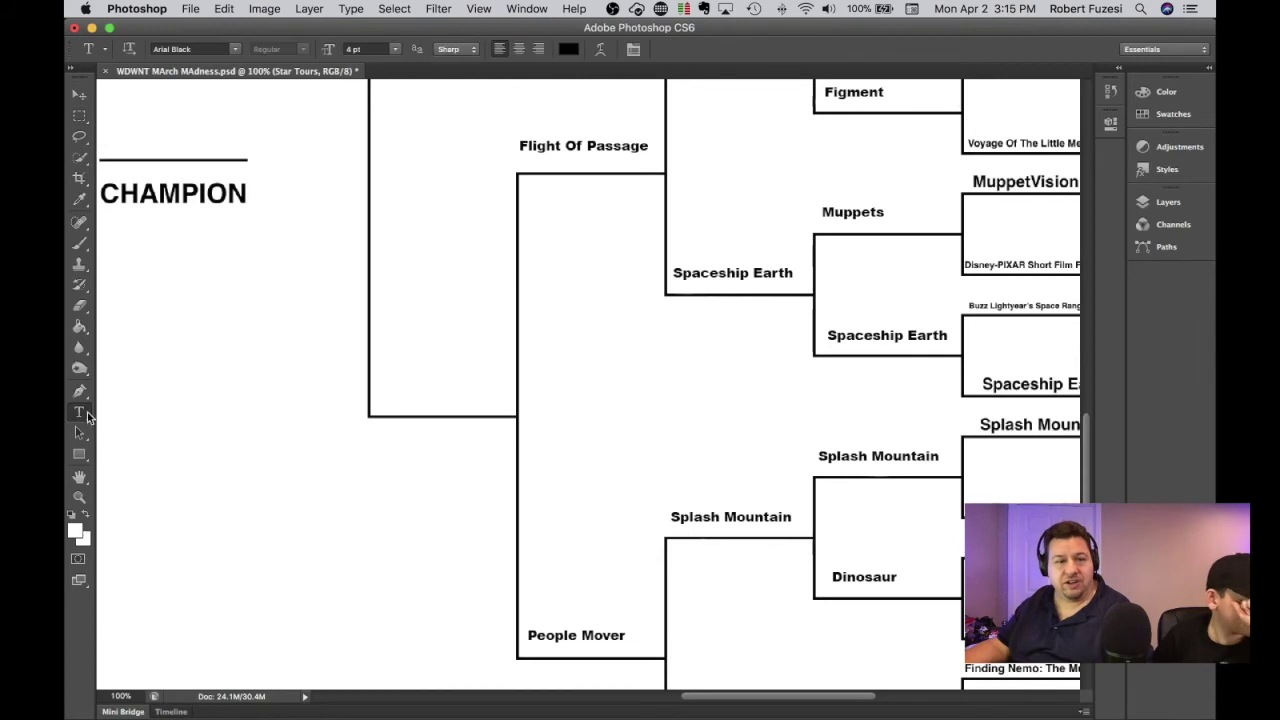
click(338, 447)
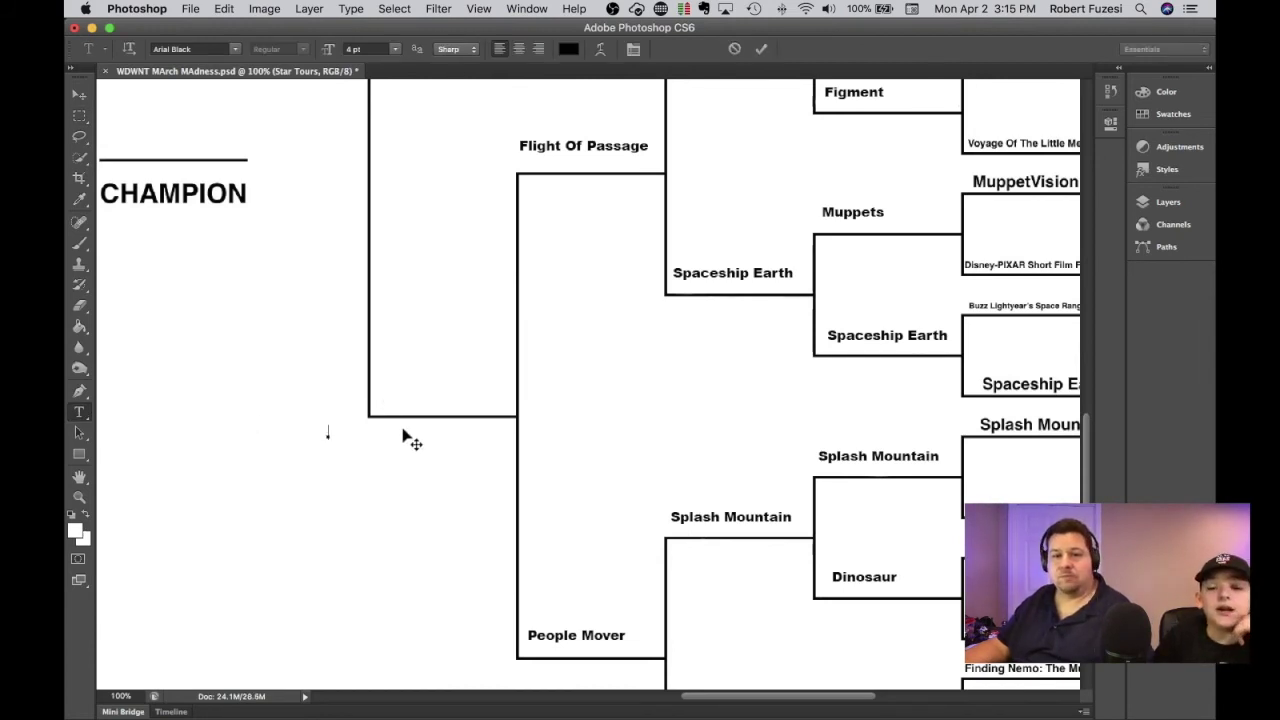
text(Peo)
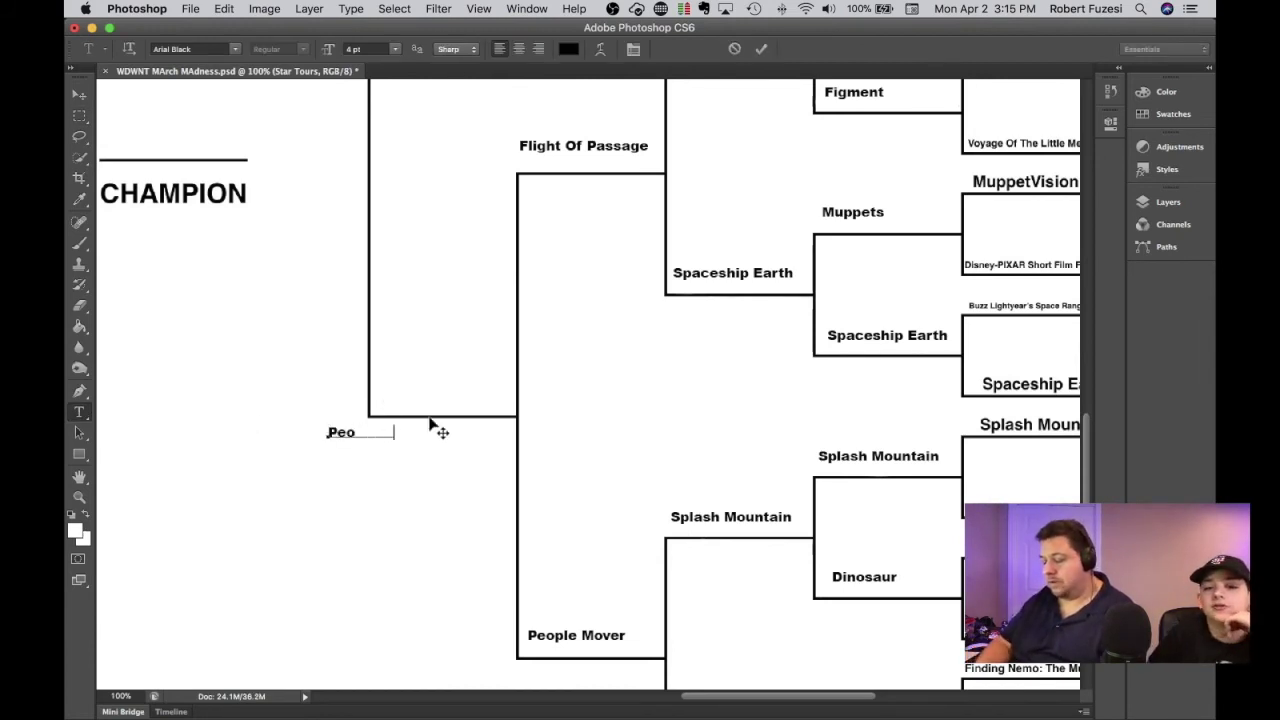
text(ple Mover)
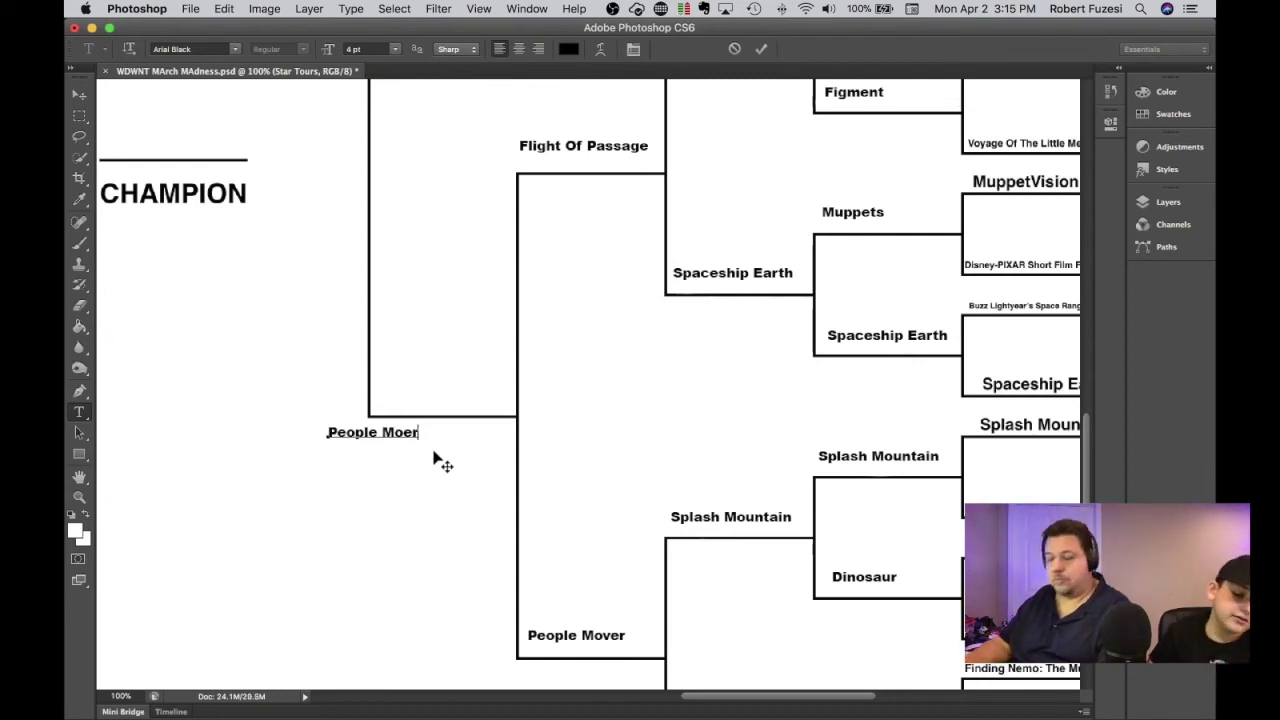
key(BackSpace)
key(BackSpace)
key(BackSpace)
key(BackSpace)
text(over)
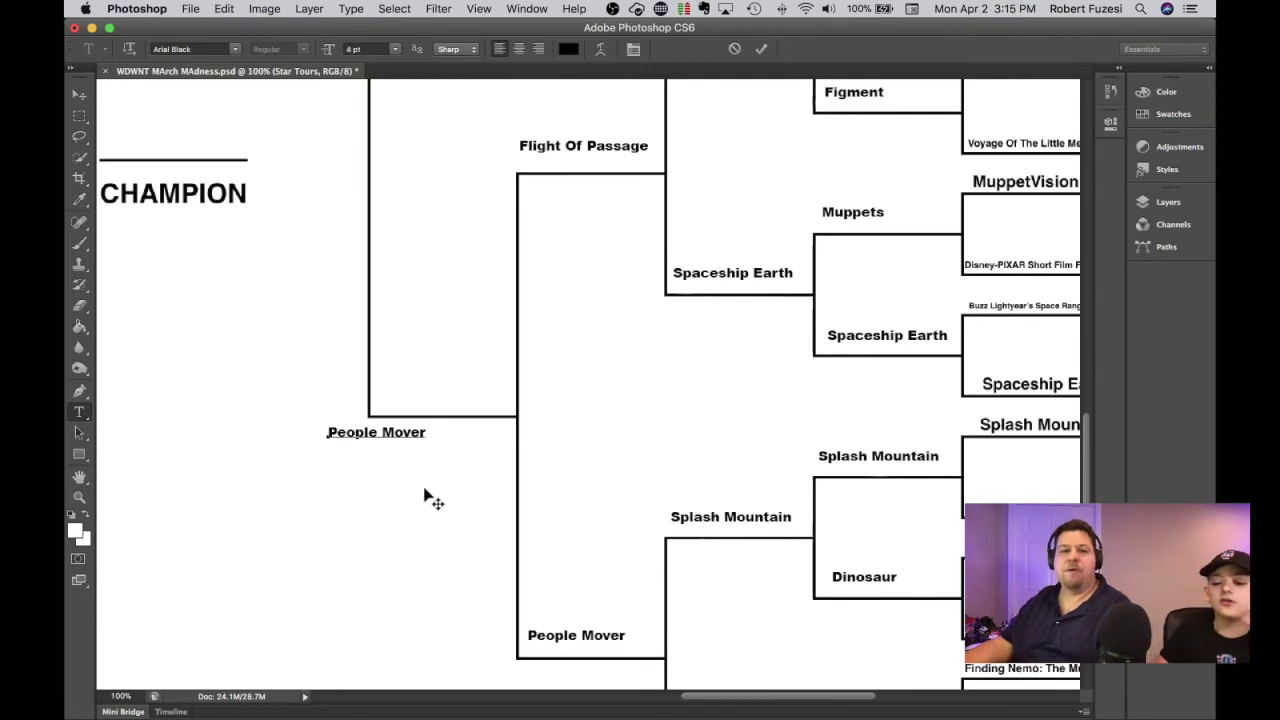
- Review the regional winners on both halves of the bracket and the empty finalist and champion lines
scroll(475, 509, up, 5)
scroll(476, 510, left, 10)
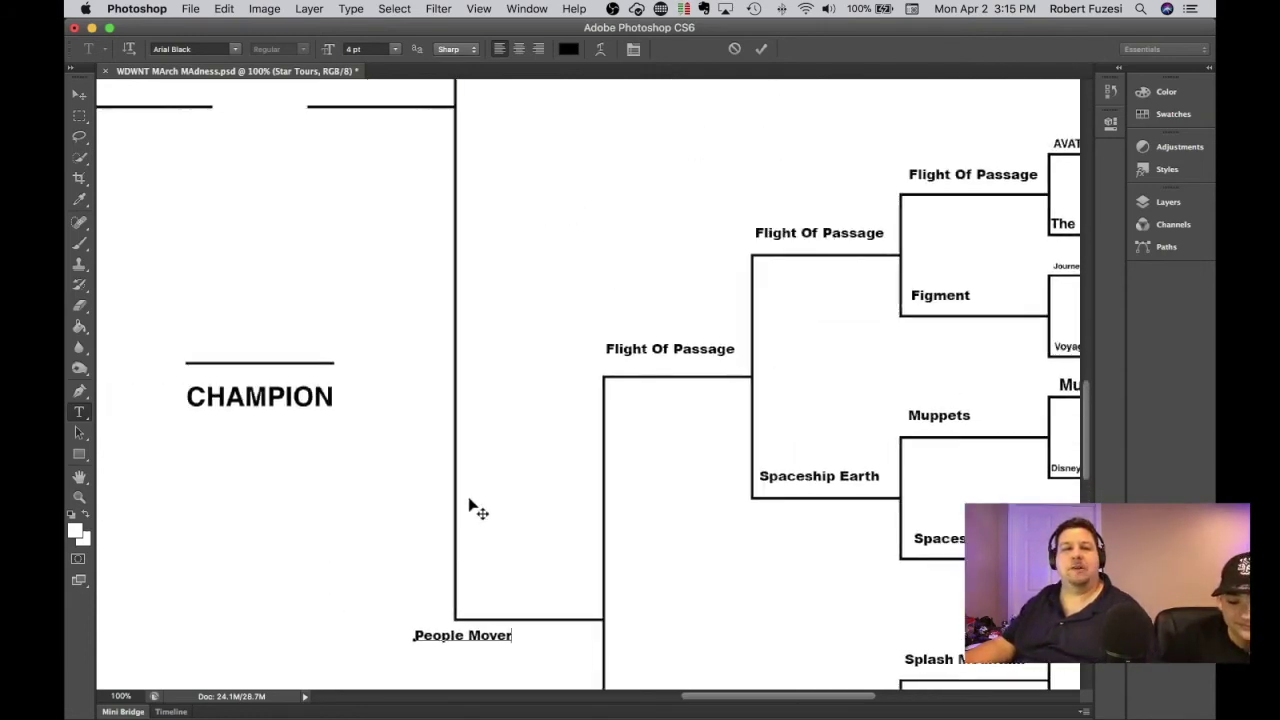
scroll(476, 509, up, 10)
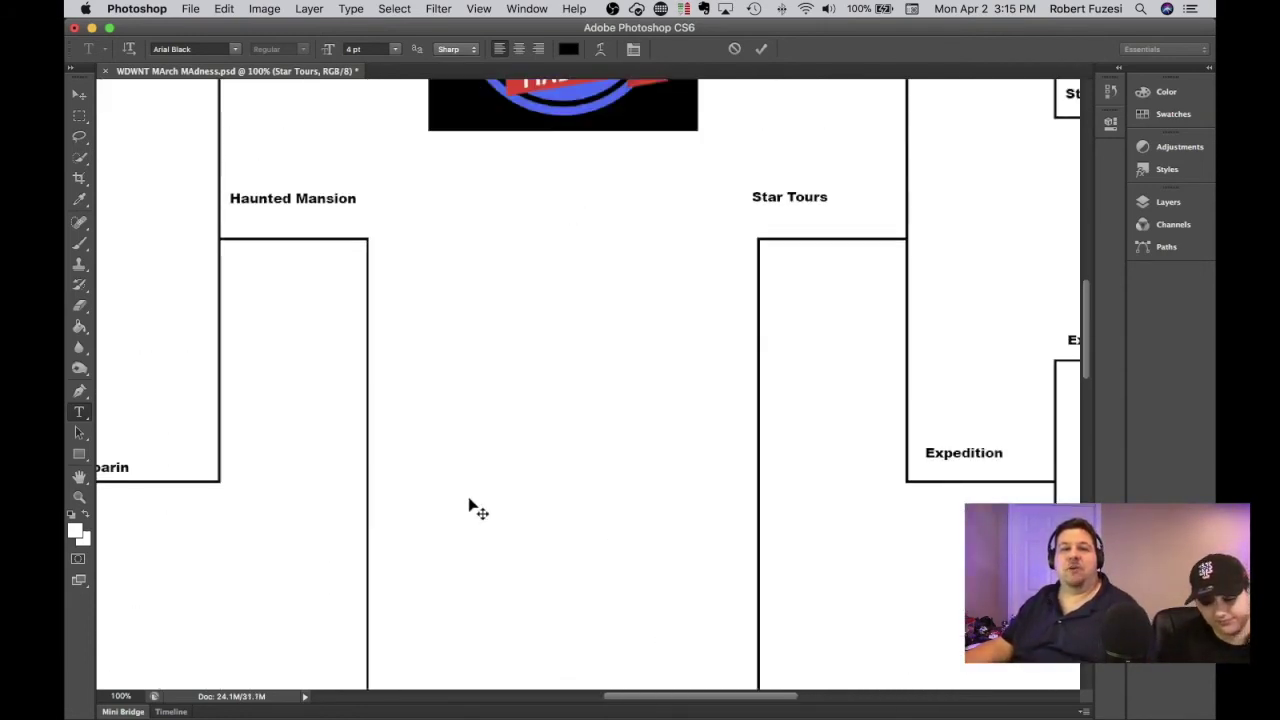
scroll(476, 509, up, 5)
scroll(476, 509, left, 5)
scroll(476, 509, down, 10)
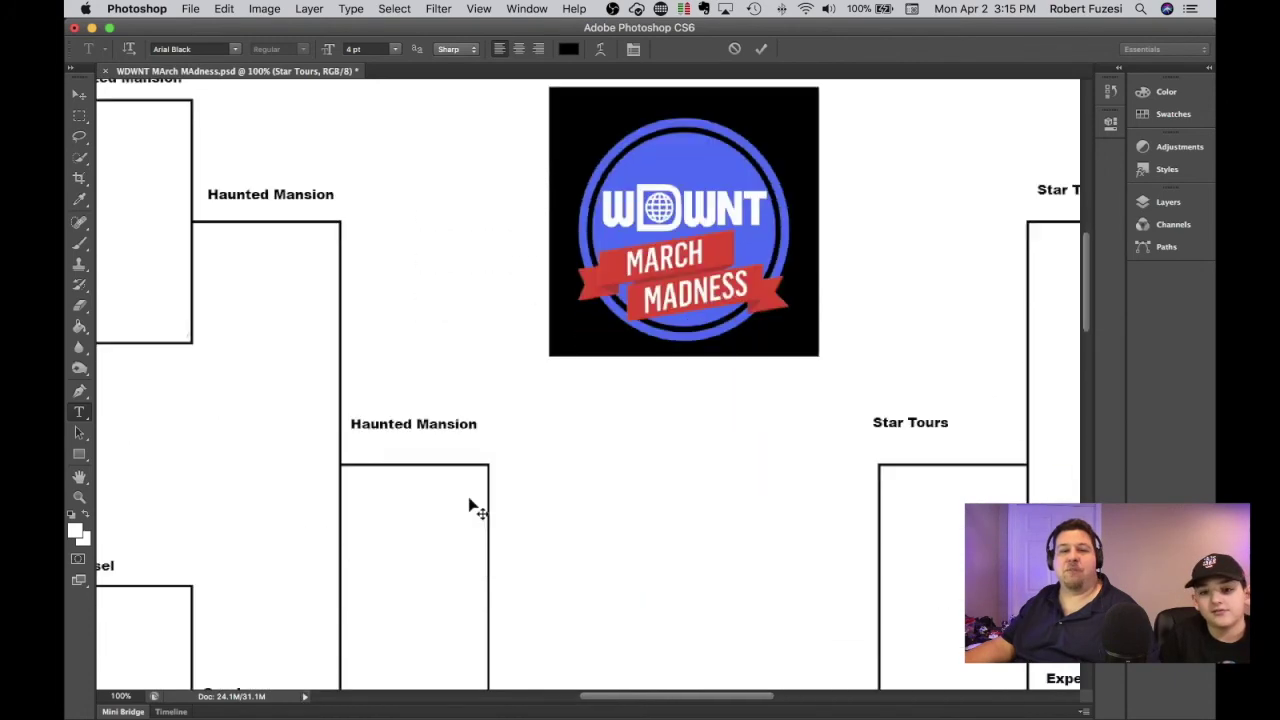
scroll(476, 509, down, 5)
scroll(476, 509, up, 3)
scroll(476, 509, up, 5)
scroll(476, 509, down, 10)
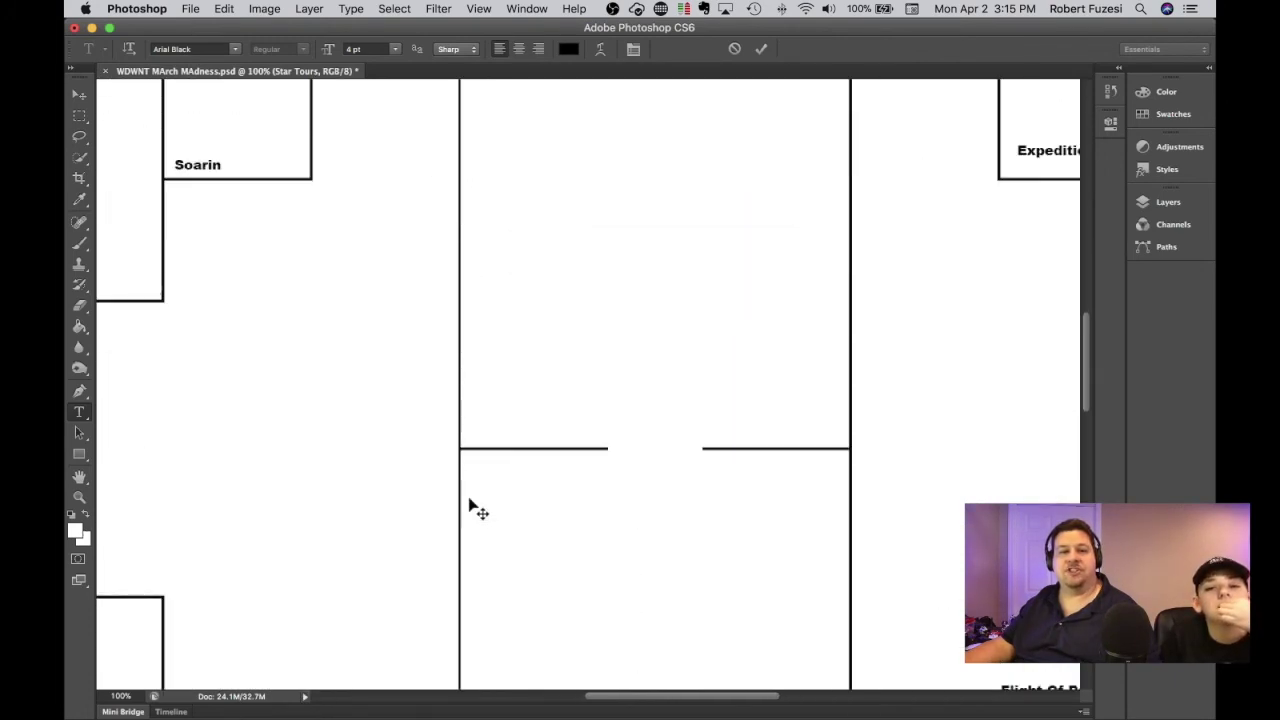
scroll(476, 509, down, 10)
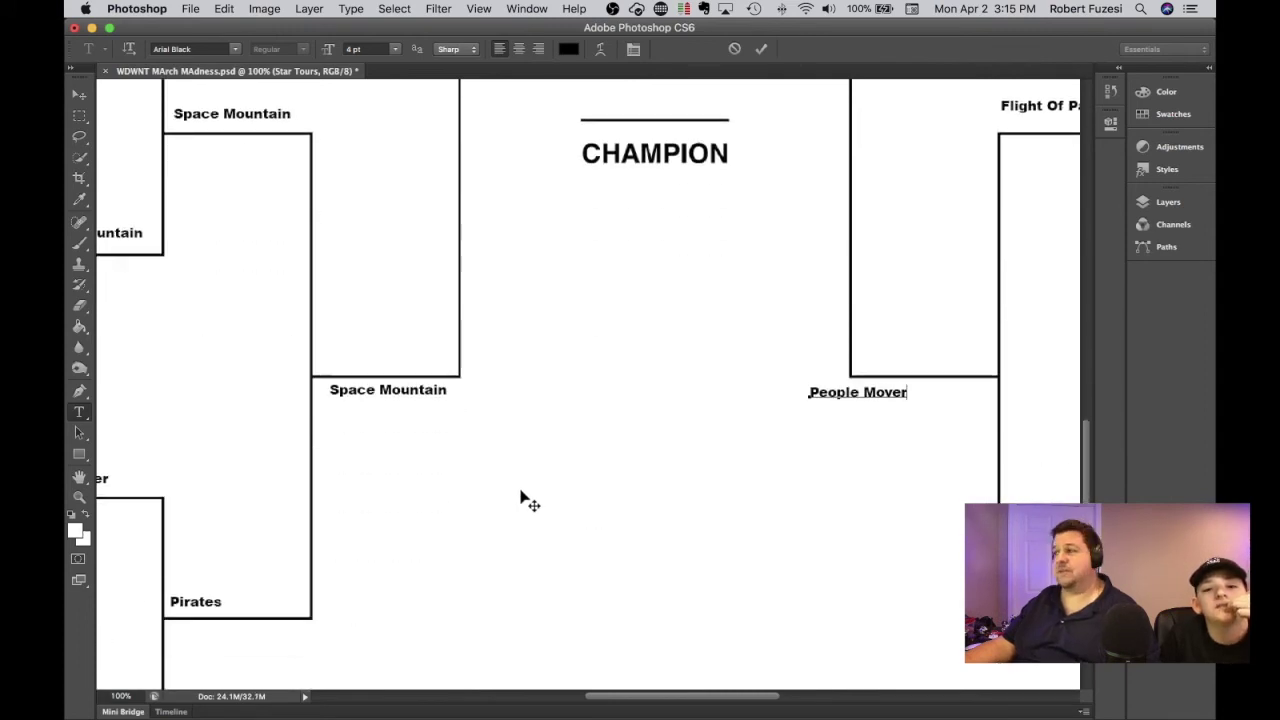
scroll(521, 497, up, 6)
scroll(521, 497, up, 3)
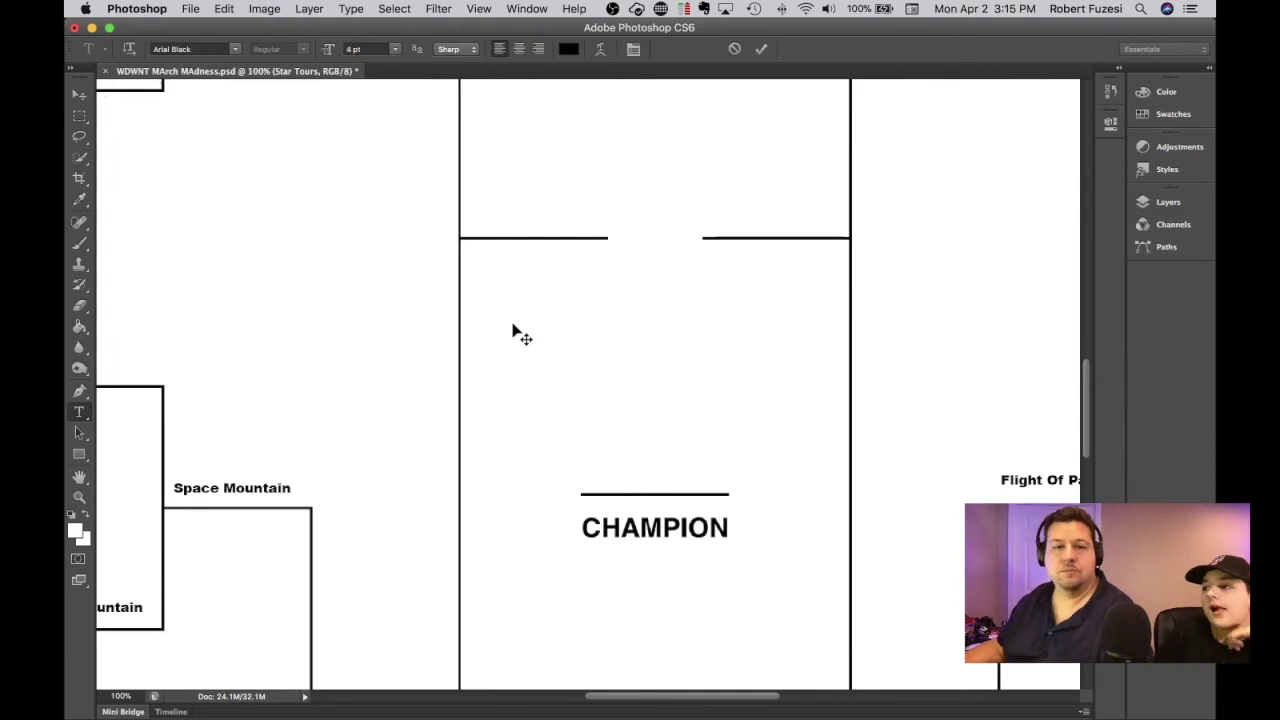
scroll(514, 334, down, 3)
scroll(514, 334, left, 2)
scroll(541, 358, down, 5)
scroll(541, 358, up, 6)
scroll(541, 360, up, 10)
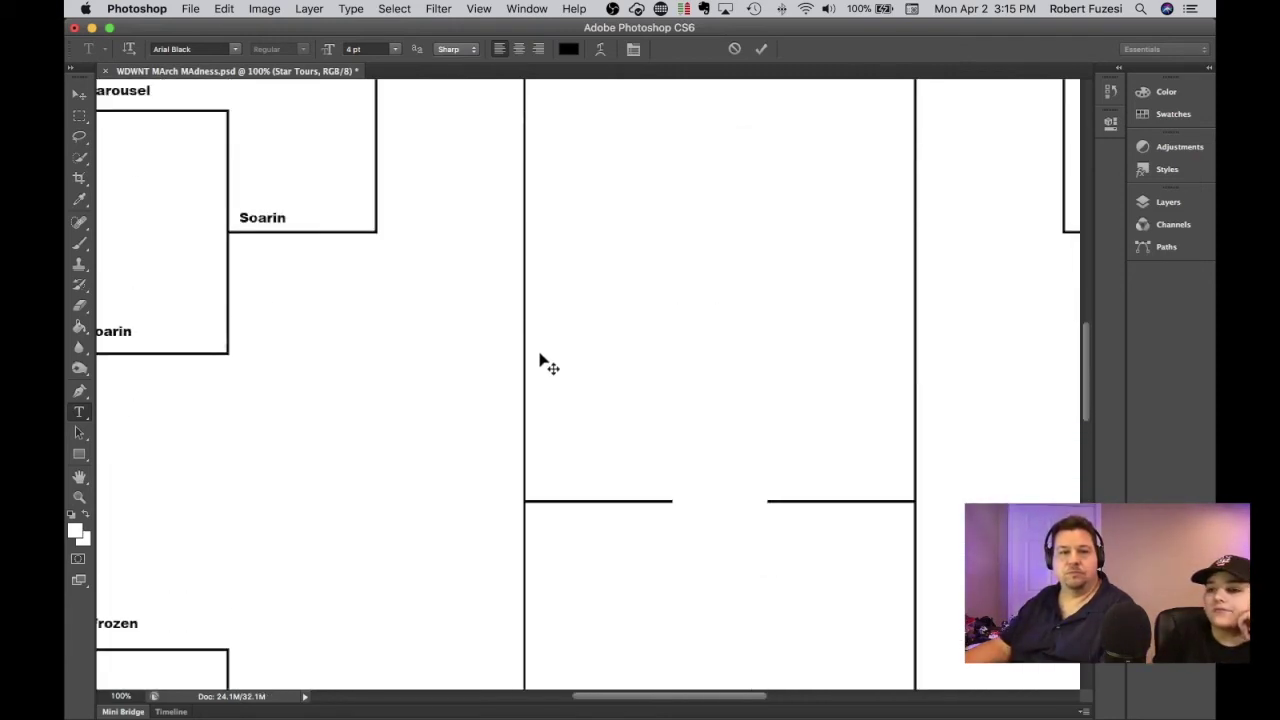
scroll(541, 360, down, 10)
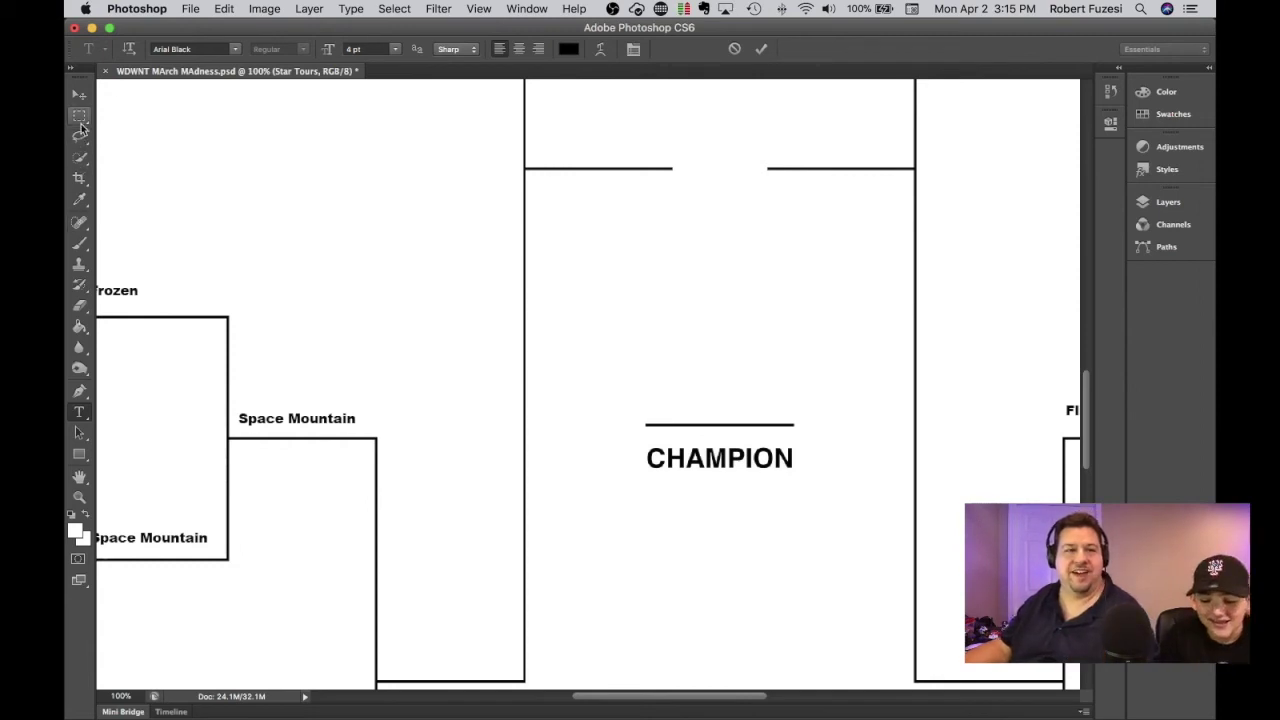
- Commit the People Mover label and start a new text entry beneath the left finalist line
click(79, 136)
click(79, 412)
click(551, 192)
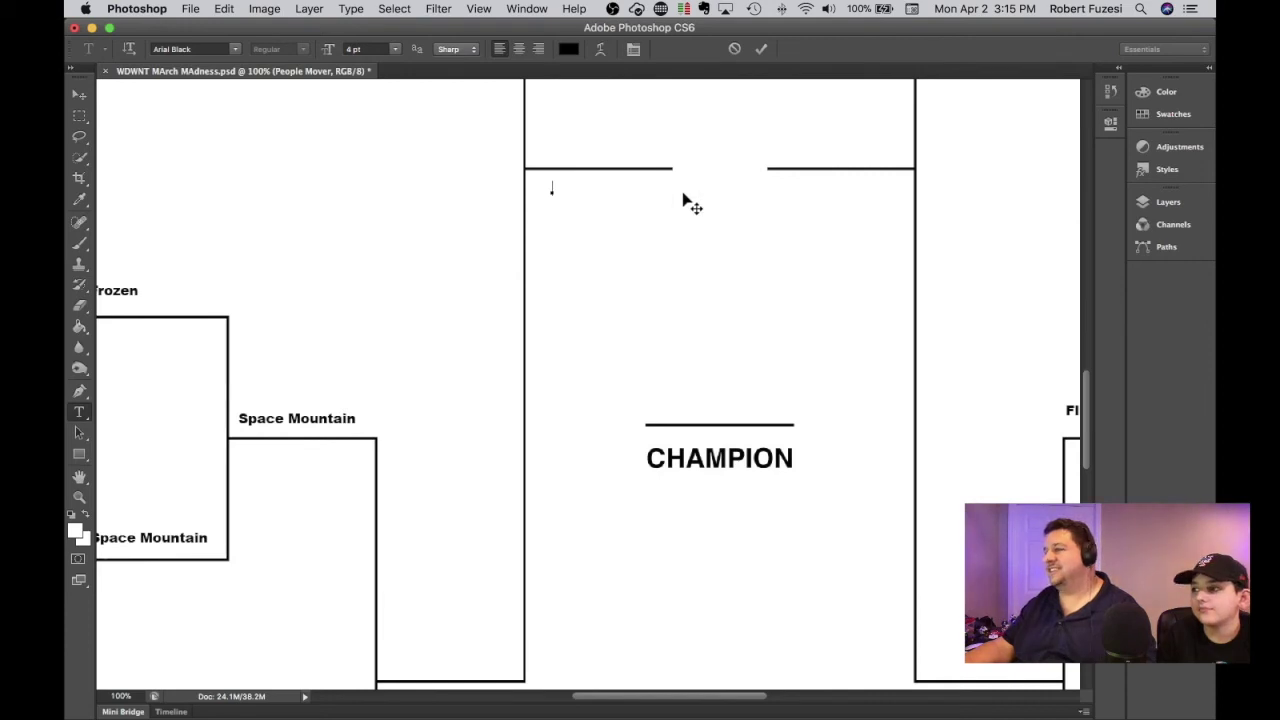
- Compare the left half's two semifinal entries, Haunted Mansion and Space Mountain, and check the rest of the bracket
scroll(692, 205, up, 10)
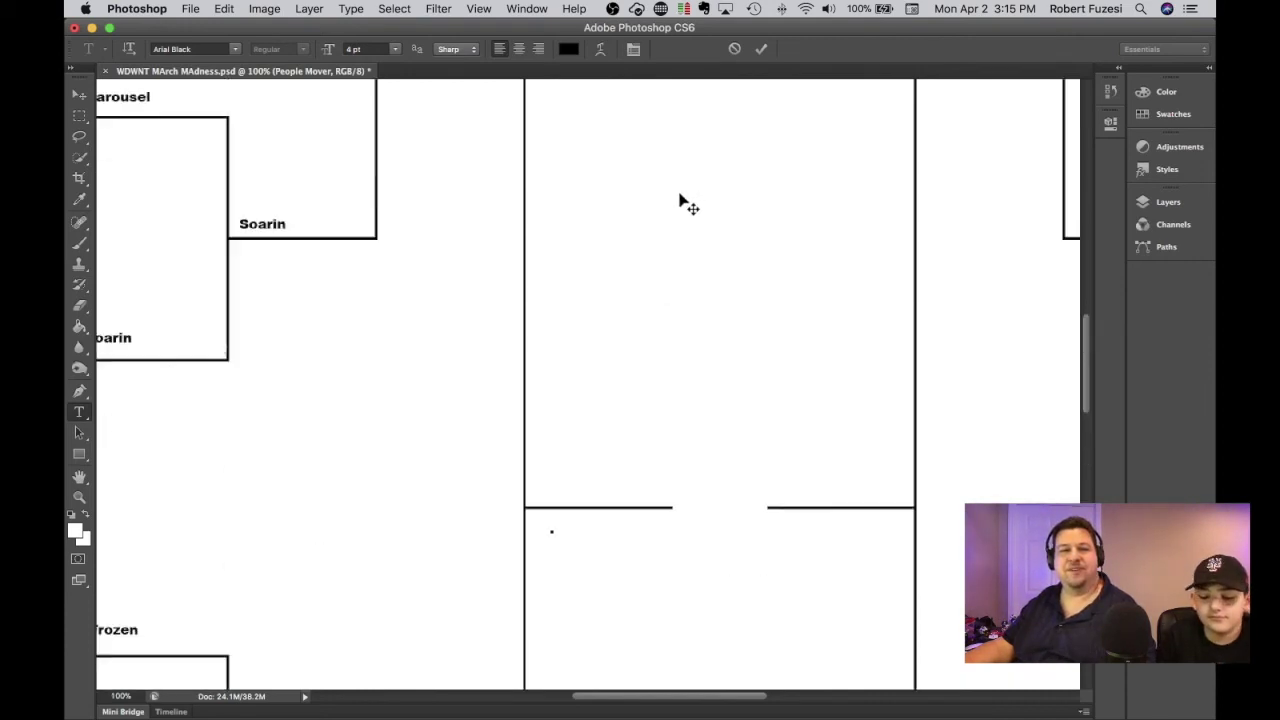
scroll(658, 218, up, 5)
scroll(658, 218, down, 10)
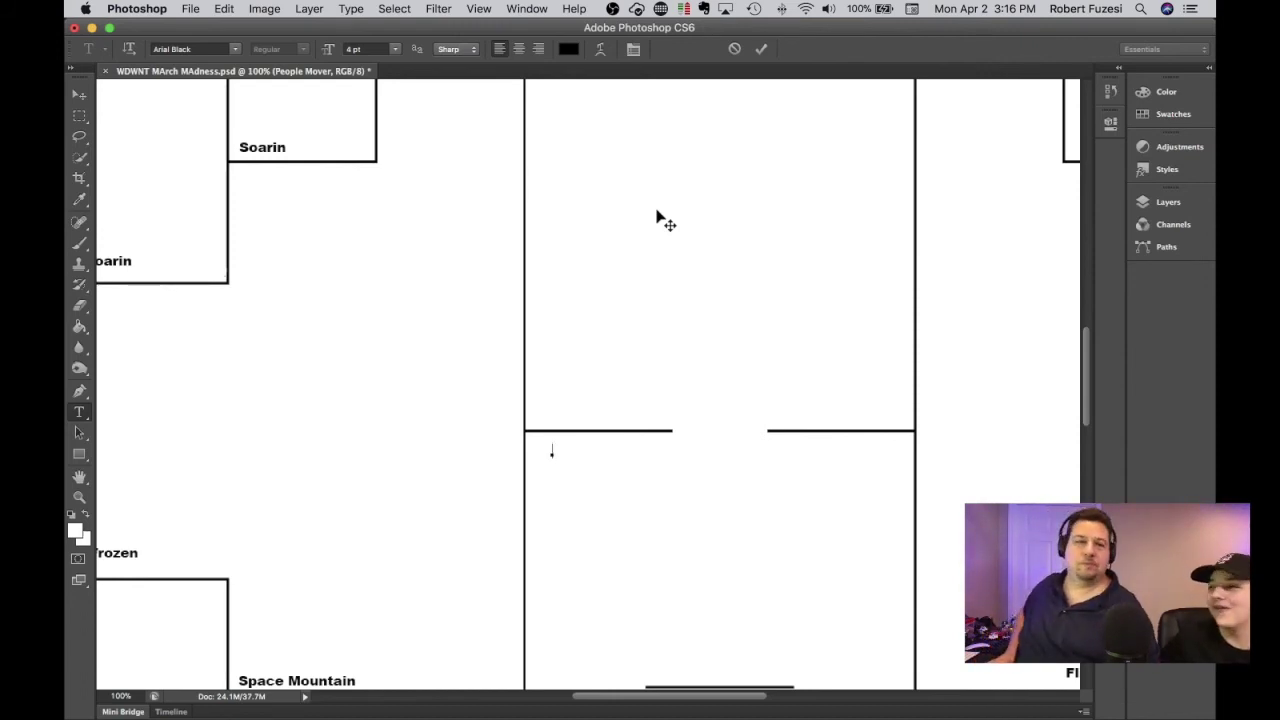
scroll(657, 215, up, 5)
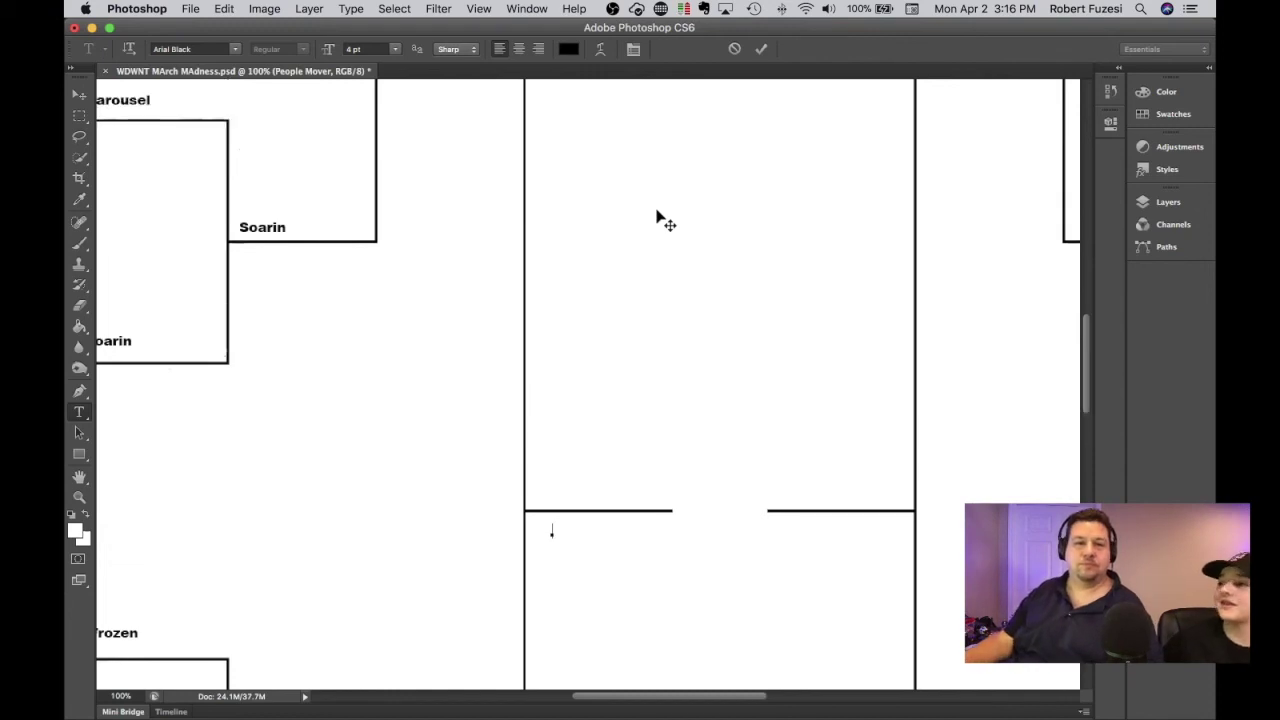
scroll(657, 215, up, 2)
scroll(657, 215, left, 2)
scroll(657, 215, up, 6)
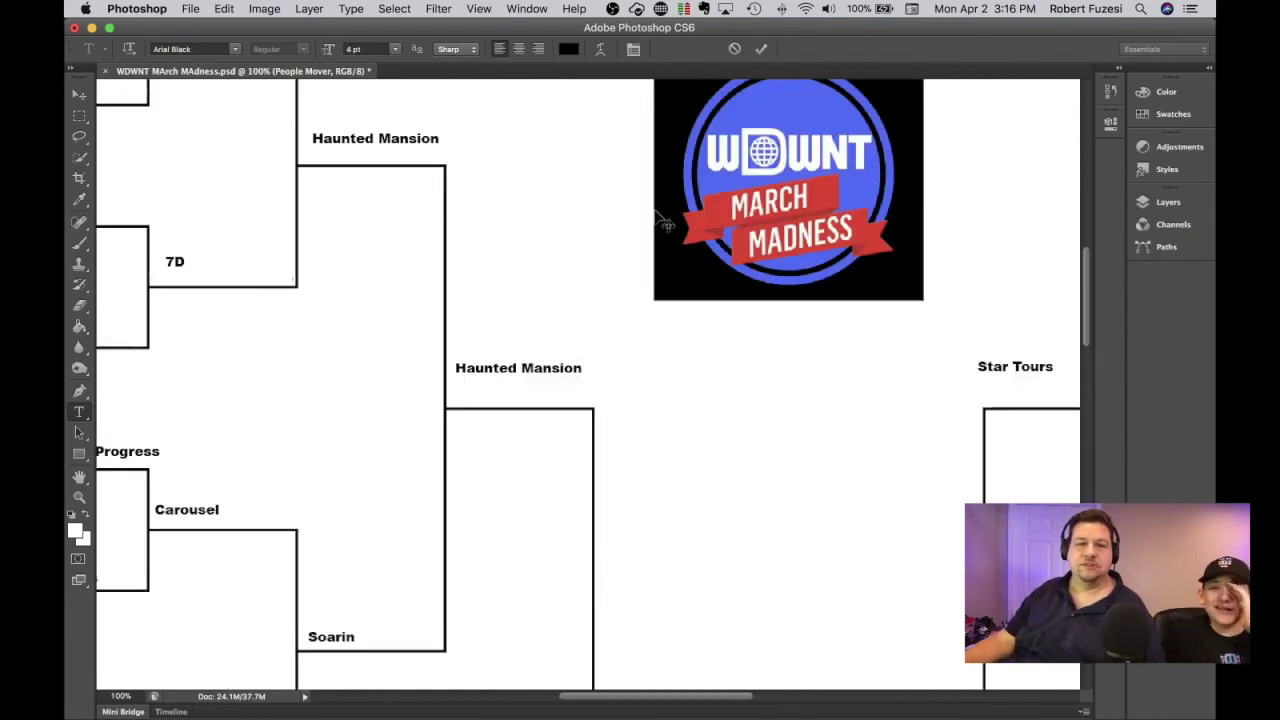
scroll(671, 249, down, 15)
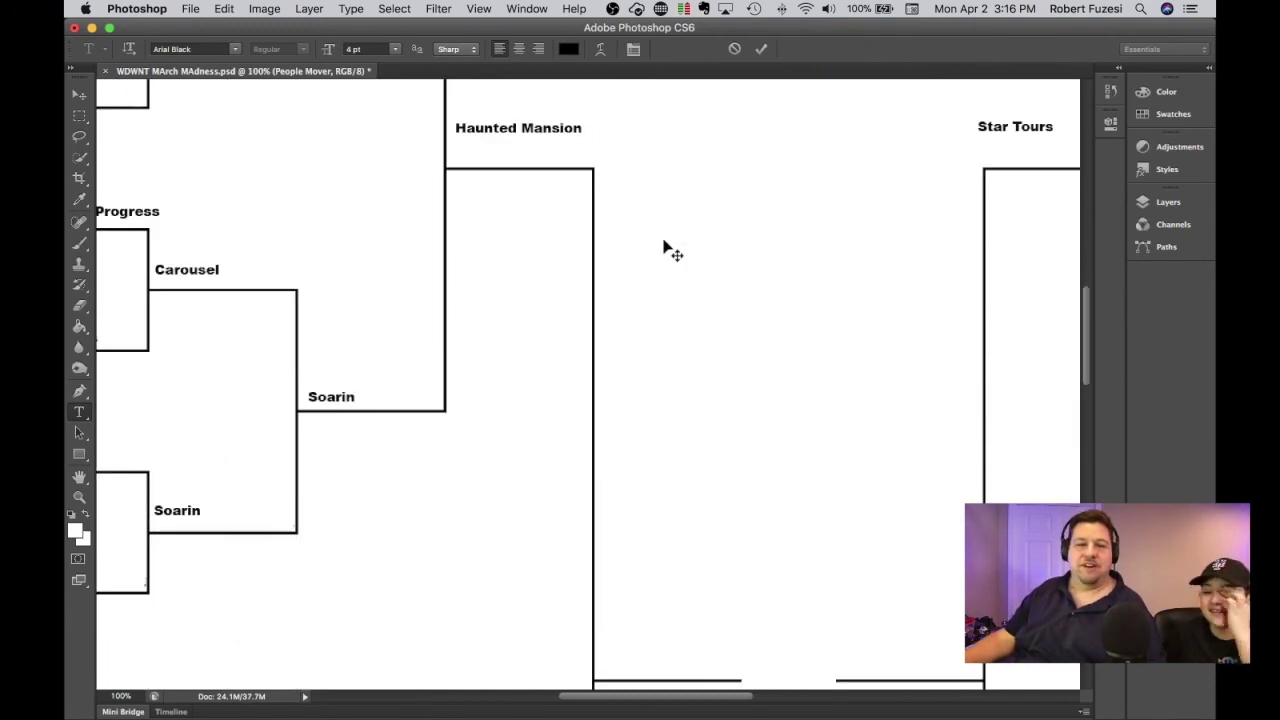
scroll(668, 255, down, 2)
scroll(698, 282, down, 5)
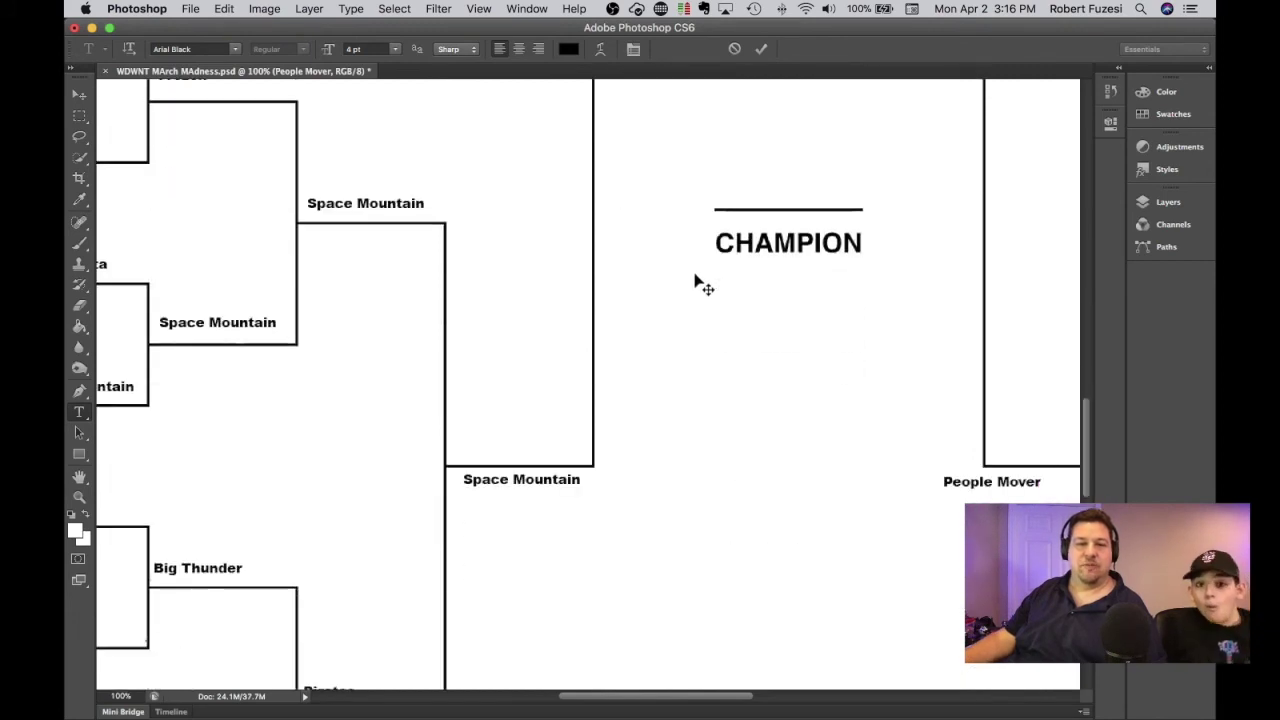
scroll(698, 282, down, 17)
scroll(698, 282, up, 10)
scroll(698, 282, right, 2)
scroll(704, 288, up, 9)
scroll(704, 288, right, 1)
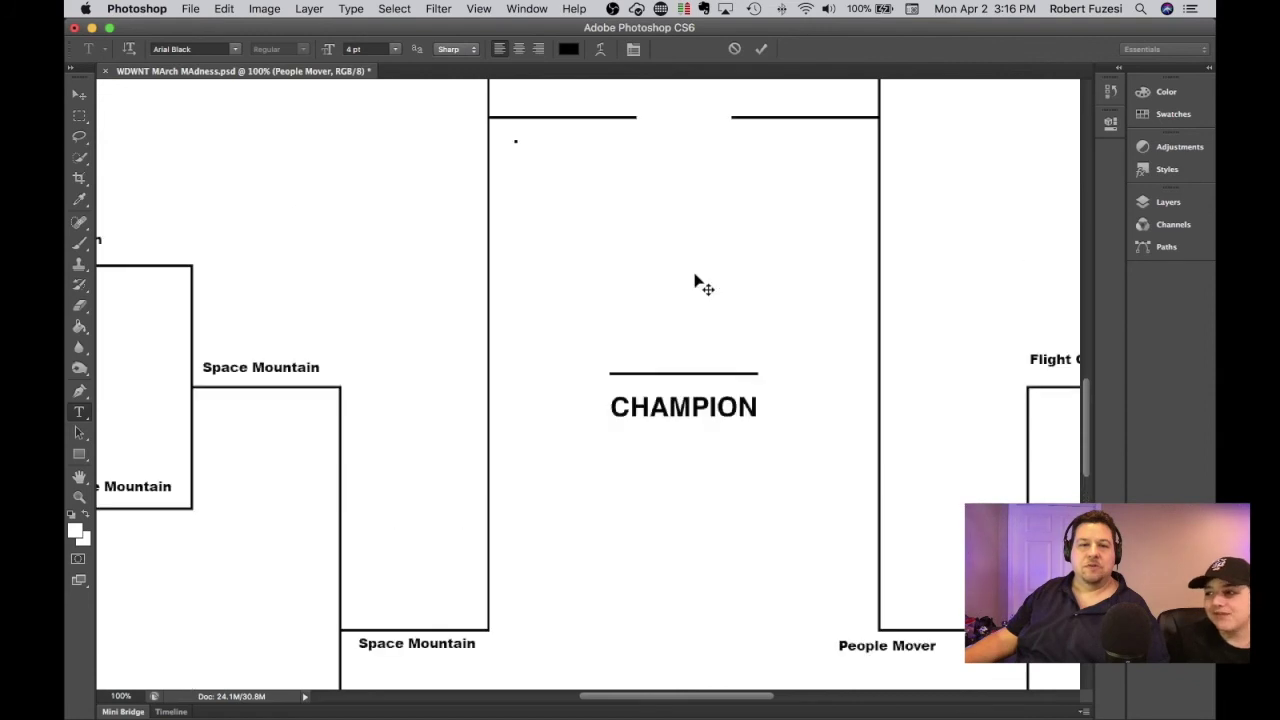
scroll(698, 282, up, 10)
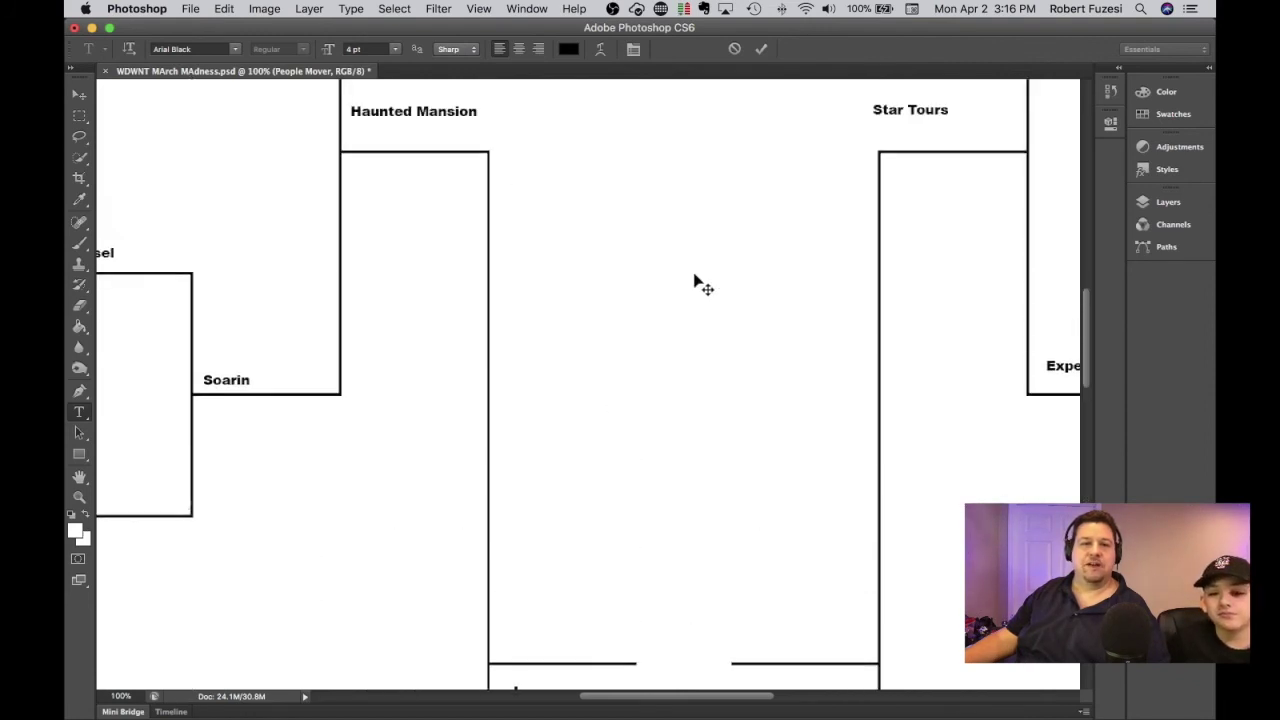
scroll(703, 282, down, 7)
scroll(688, 290, left, 1)
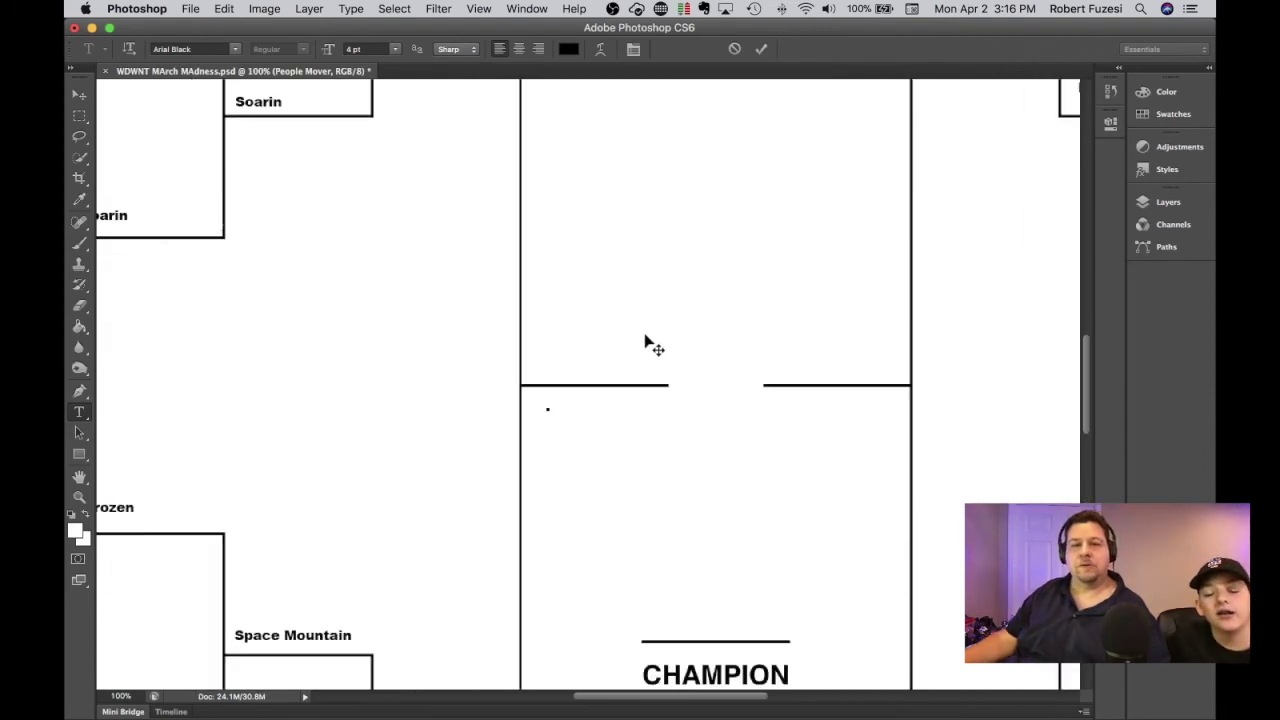
- Enter "Space Mountain" as the finalist beneath the left finalist line
text(Spac)
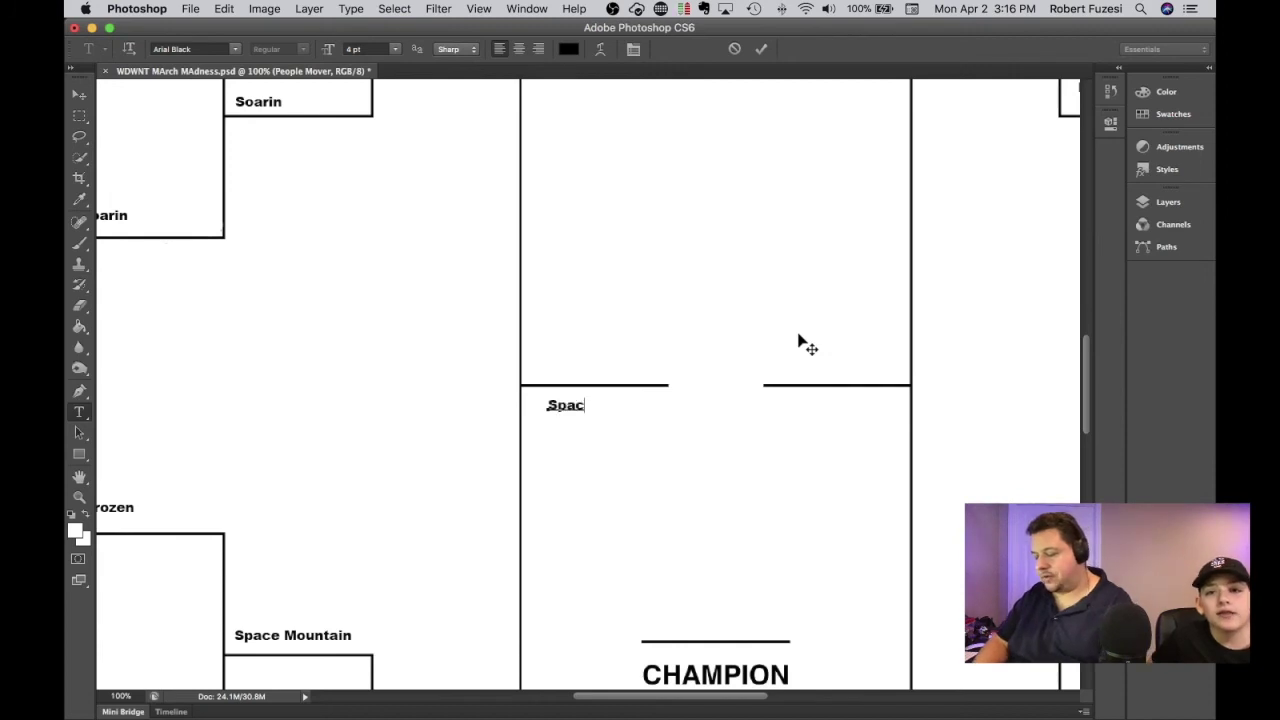
text(e Mountain)
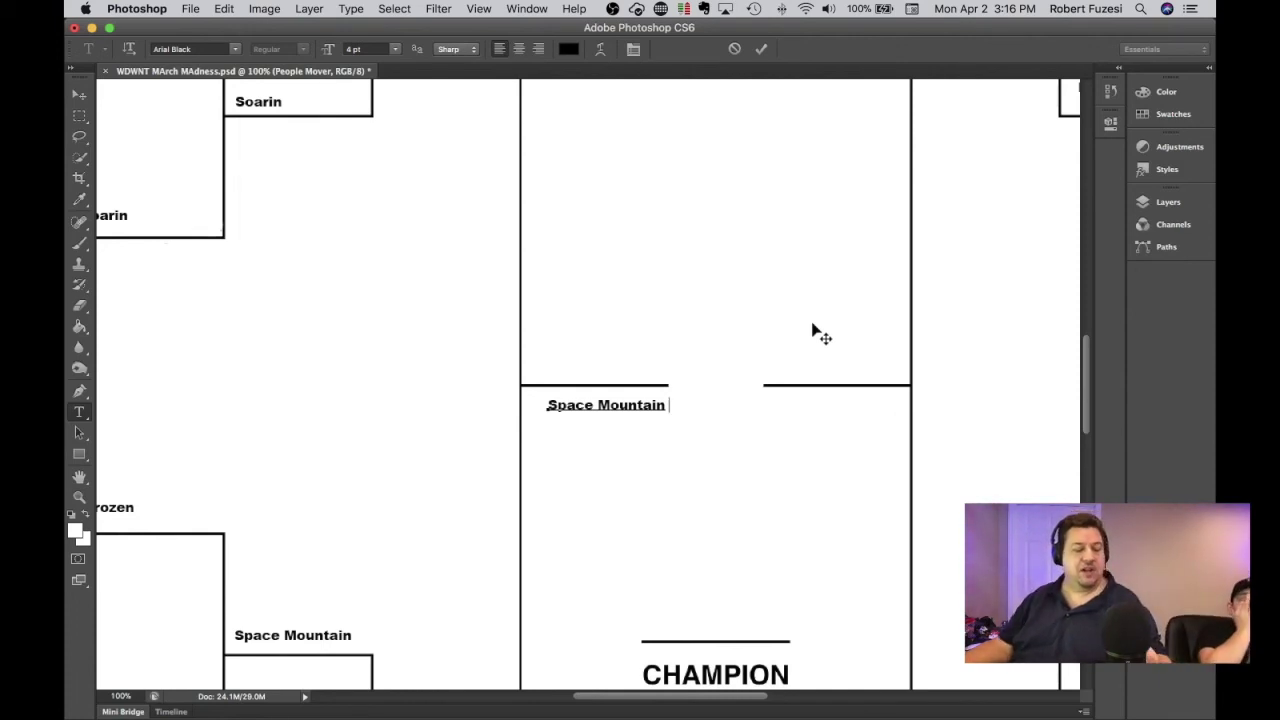
- Compare the right half's two semifinal entries, Star Tours and People Mover
scroll(812, 333, right, 3)
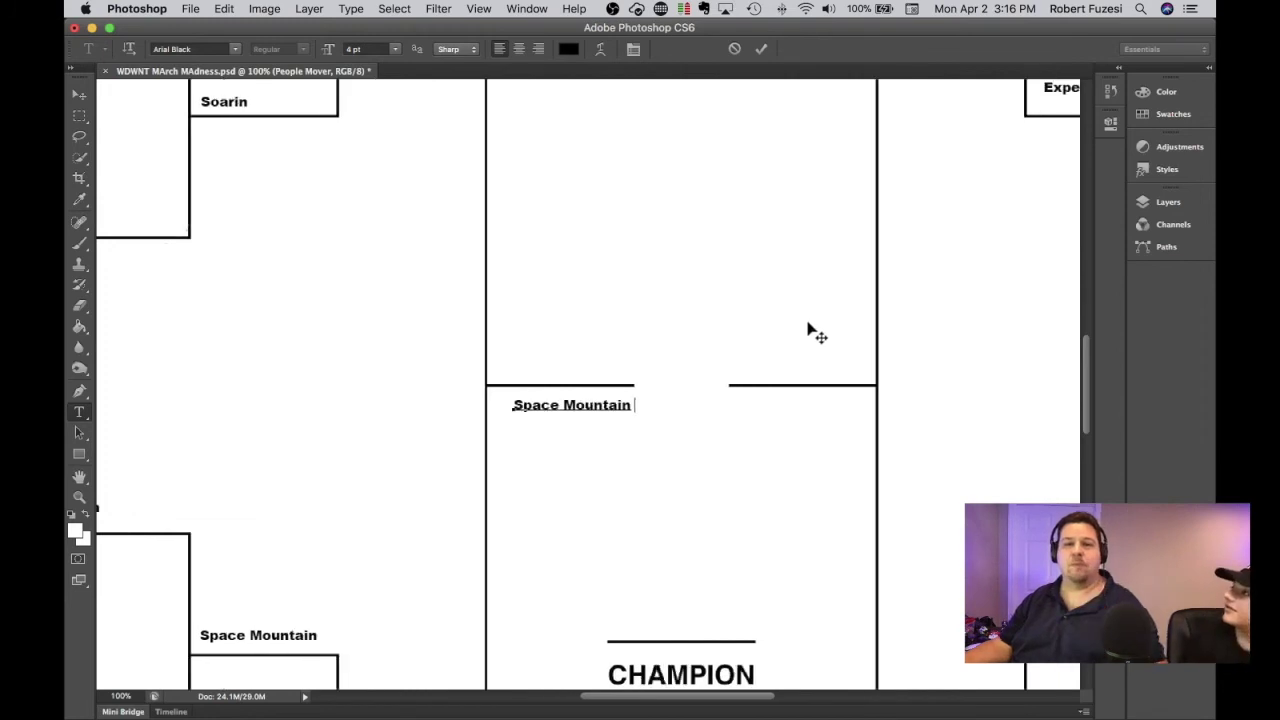
scroll(834, 331, up, 6)
scroll(866, 333, up, 2)
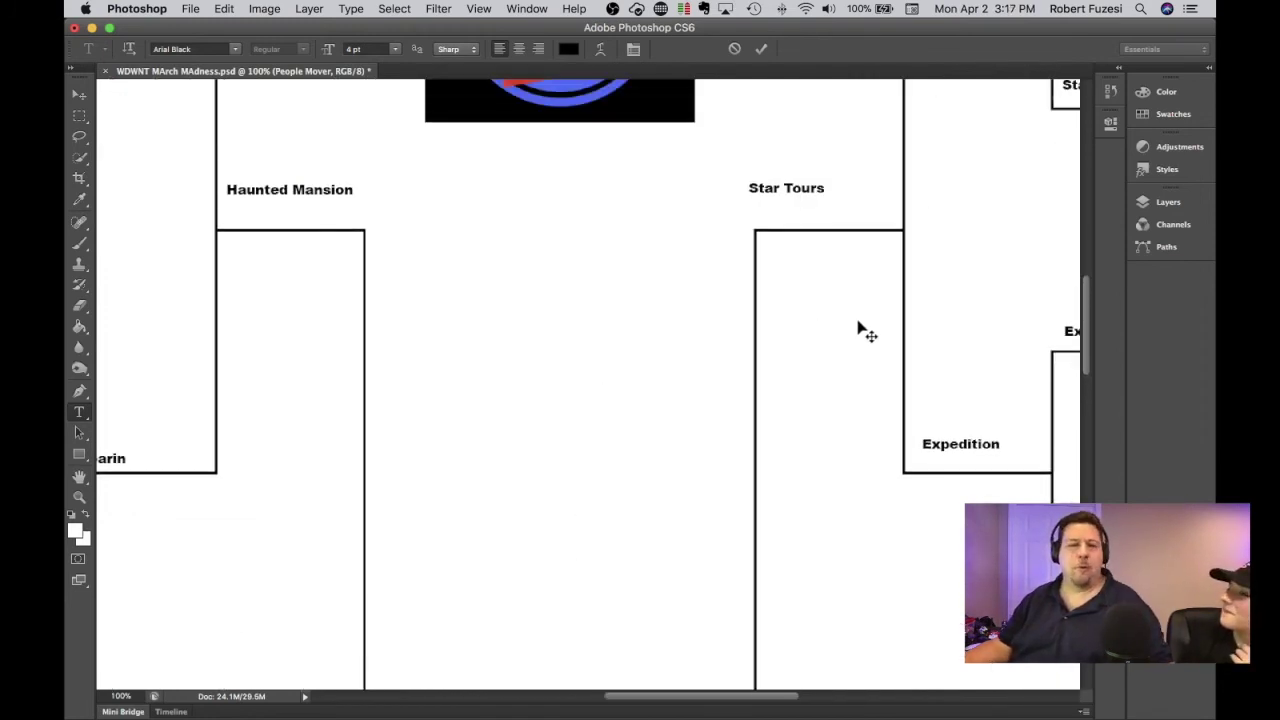
scroll(866, 333, up, 12)
scroll(866, 333, down, 15)
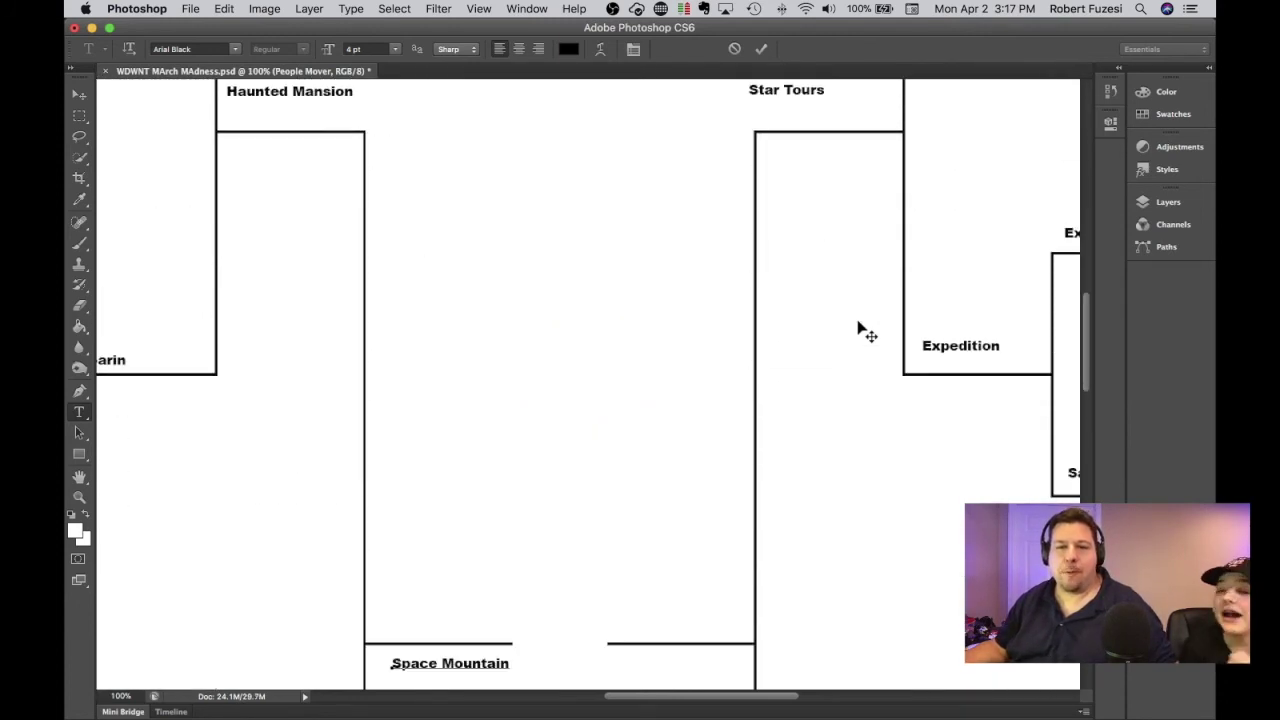
scroll(866, 333, down, 18)
scroll(866, 333, left, 1)
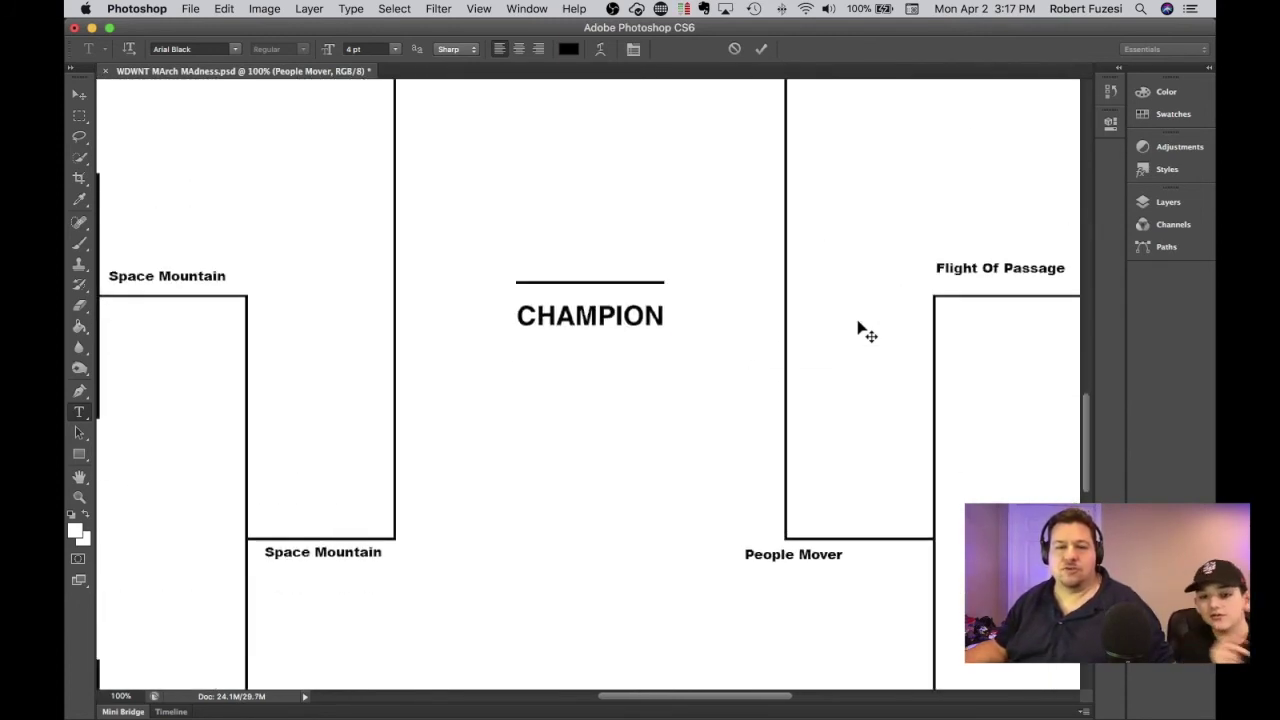
scroll(866, 333, up, 9)
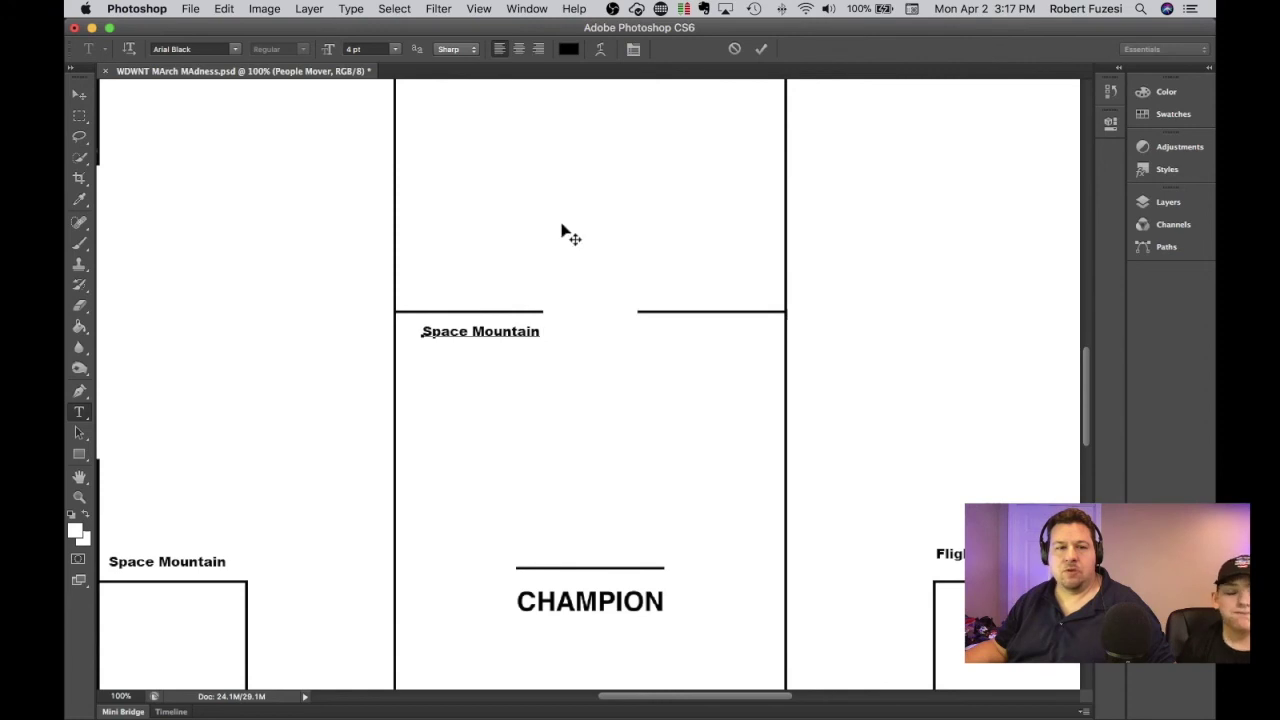
- Commit the Space Mountain finalist label and enter "People Mover" as the finalist beneath the right finalist line
click(79, 118)
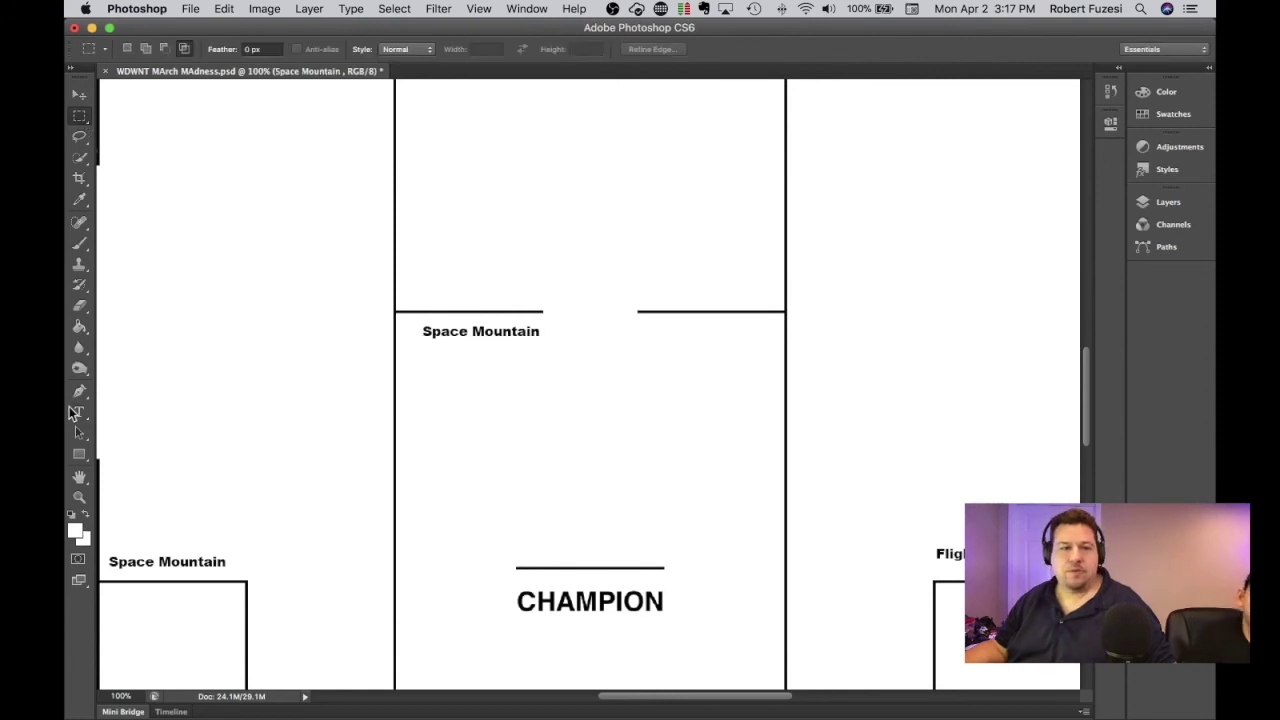
click(79, 412)
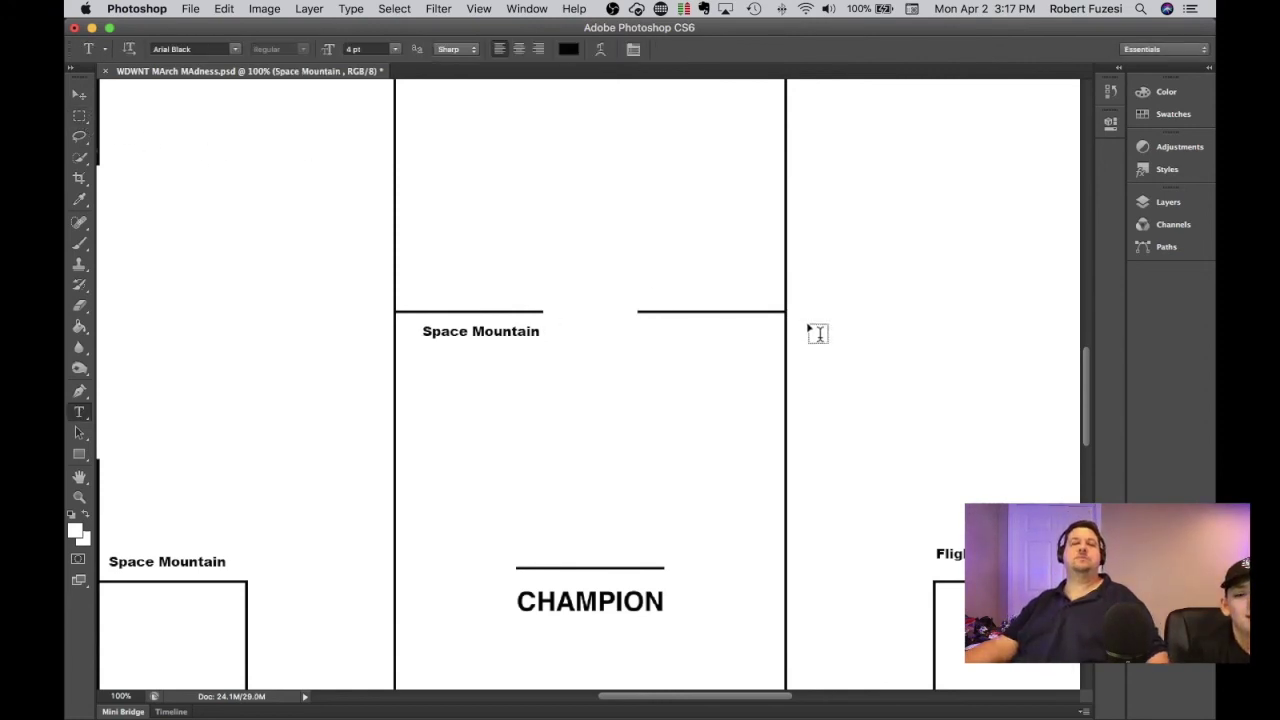
scroll(814, 331, down, 18)
scroll(814, 331, left, 3)
scroll(815, 333, up, 5)
scroll(815, 333, up, 20)
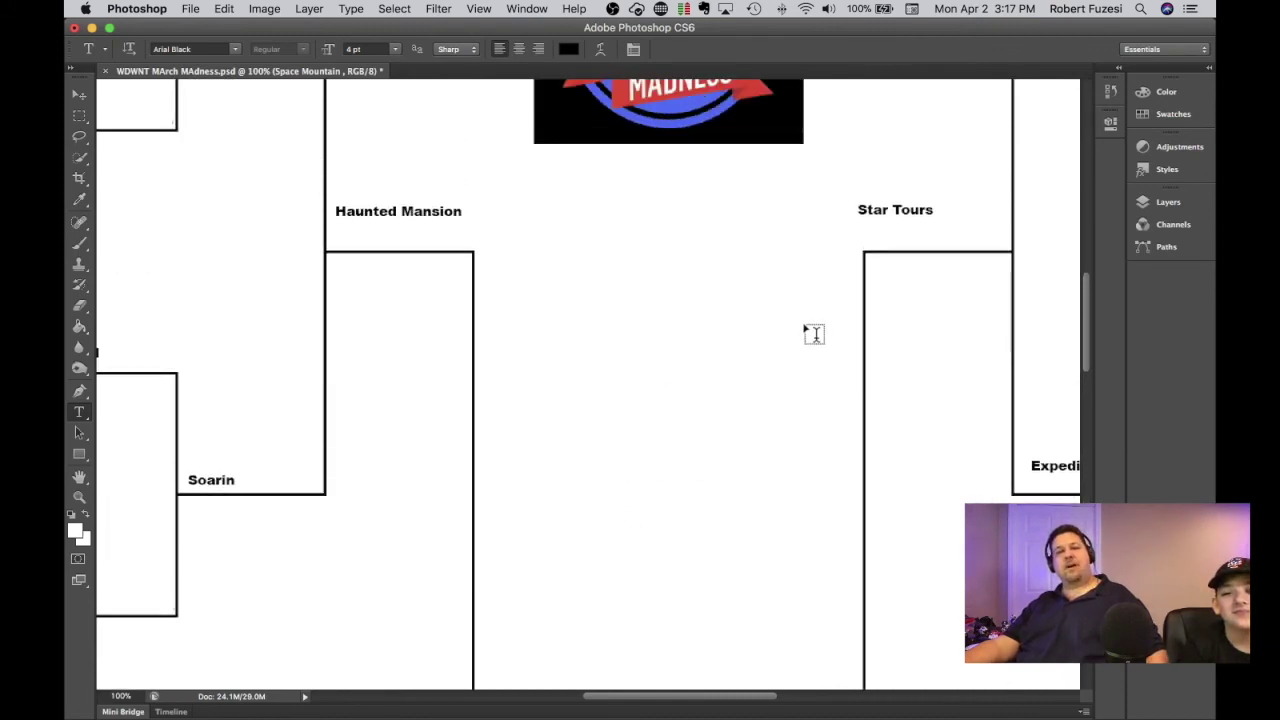
scroll(812, 335, down, 20)
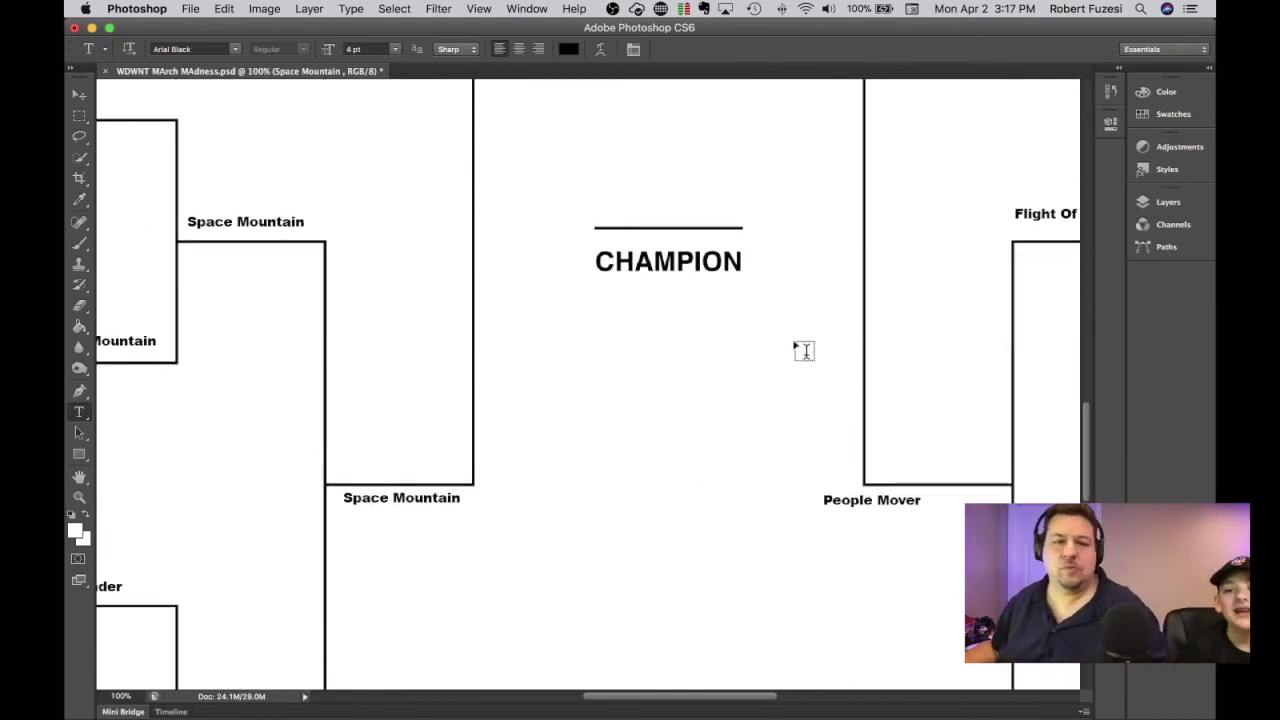
scroll(805, 350, up, 8)
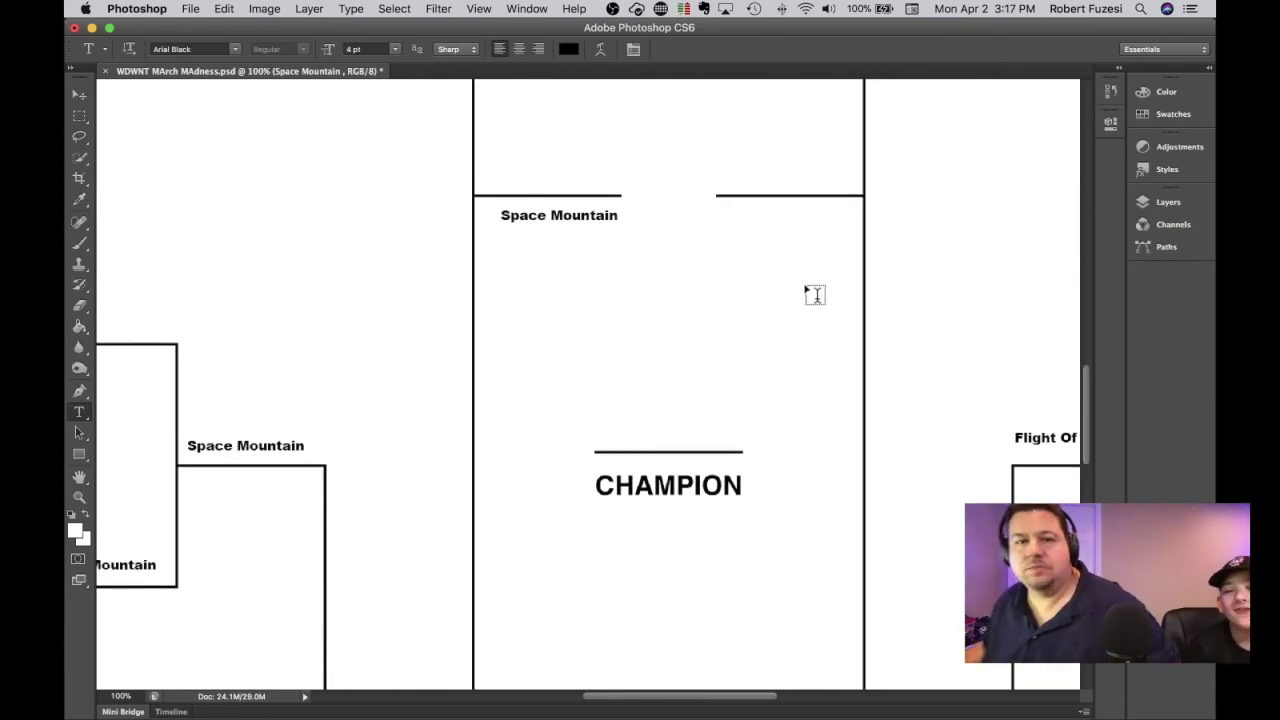
click(720, 217)
text(Pe)
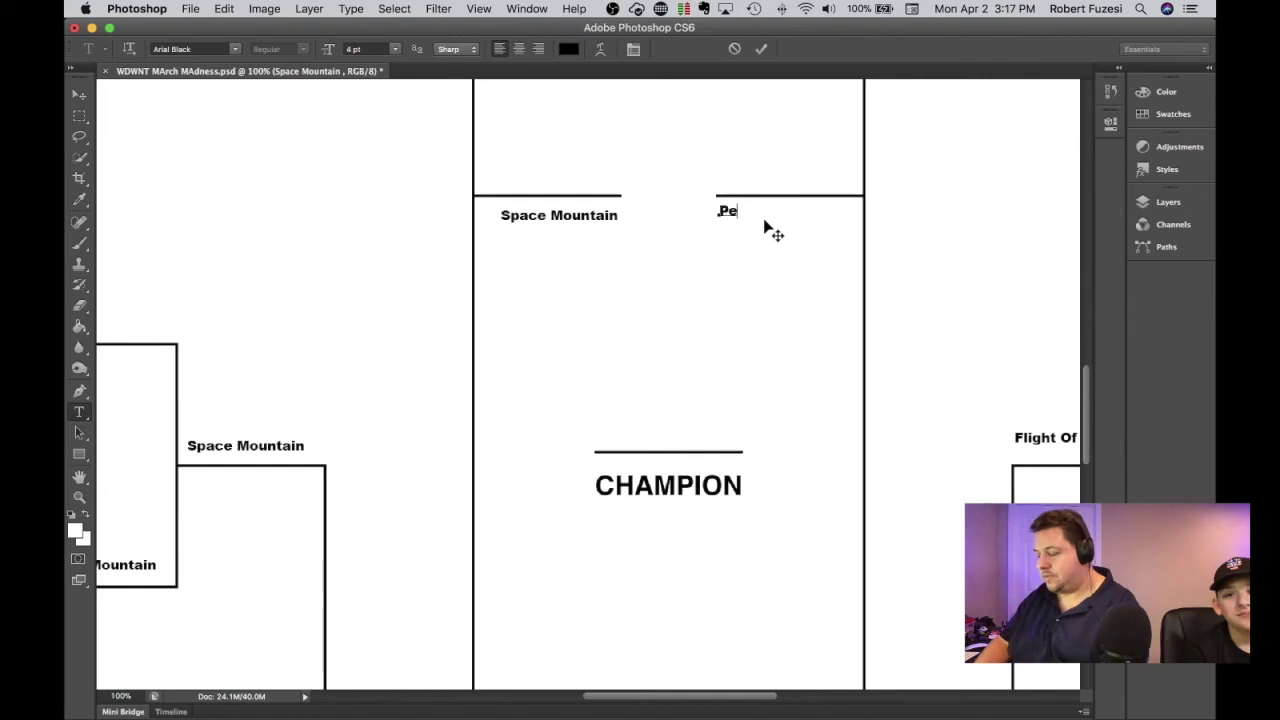
text(ople Mover)
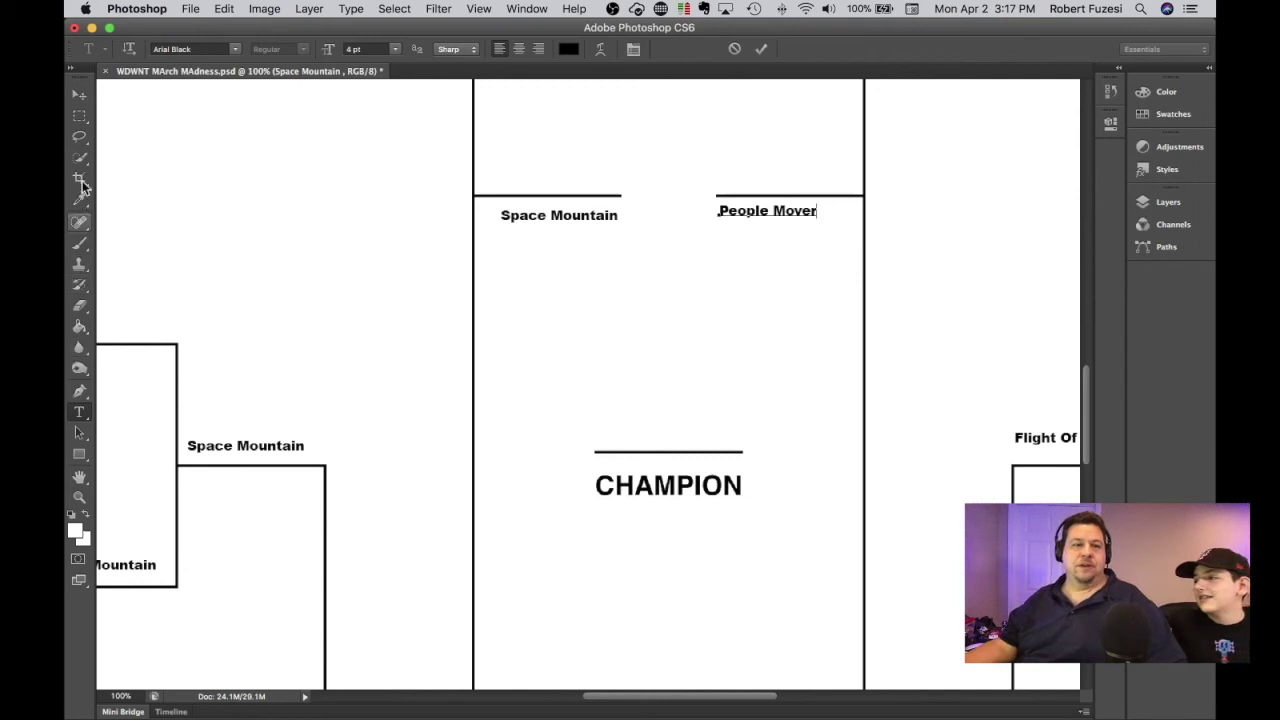
click(79, 117)
- Enter "People Mover !!!!!!!!!" in 6 pt text as the champion and position it just above the CHAMPION line
click(80, 412)
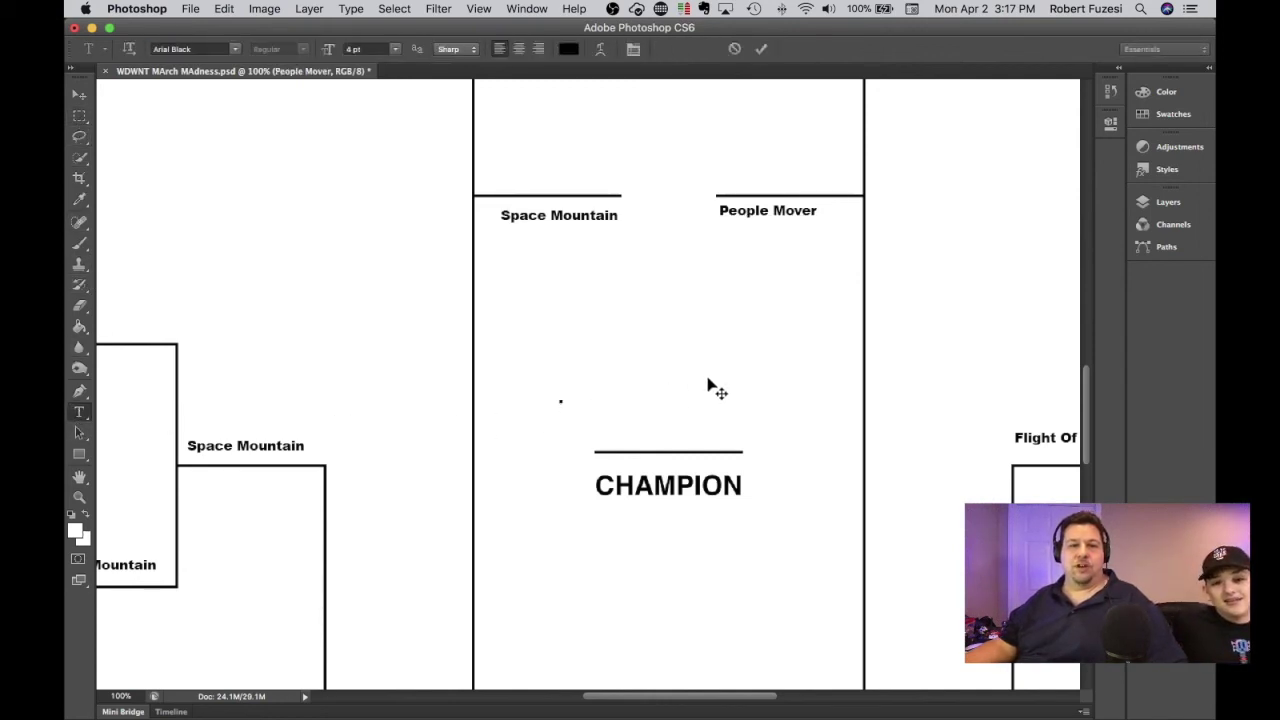
click(393, 49)
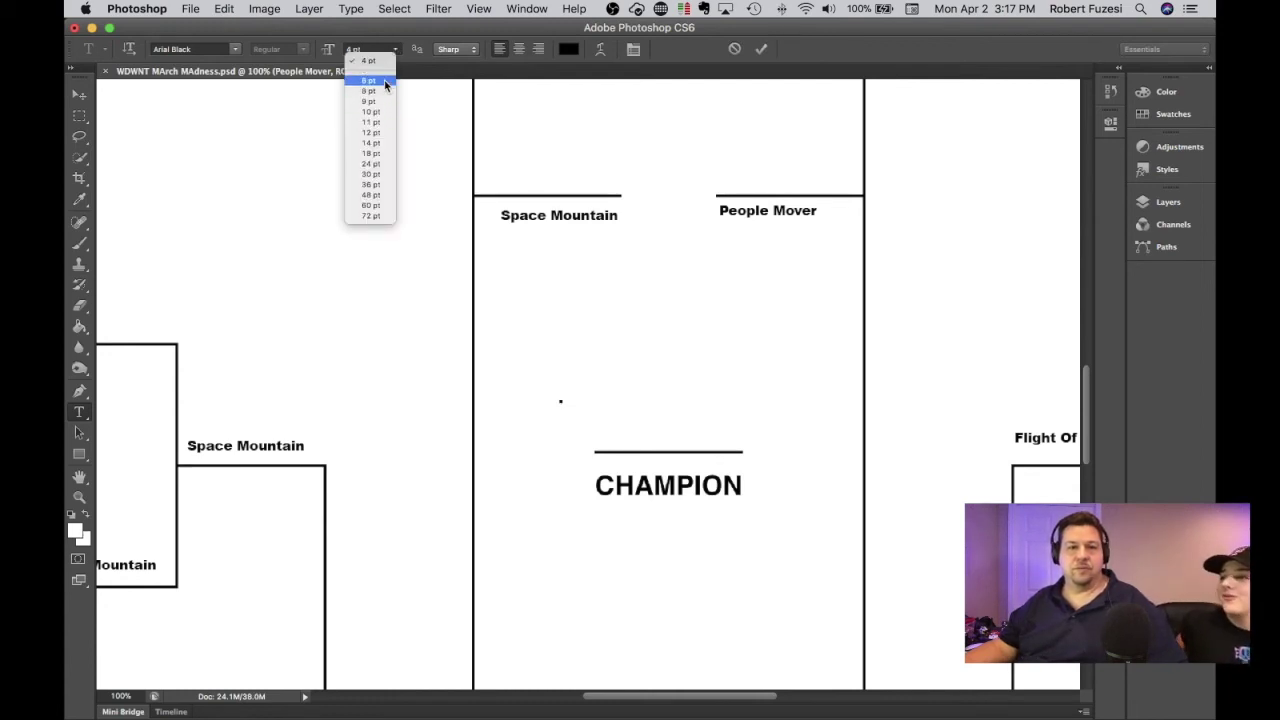
click(385, 82)
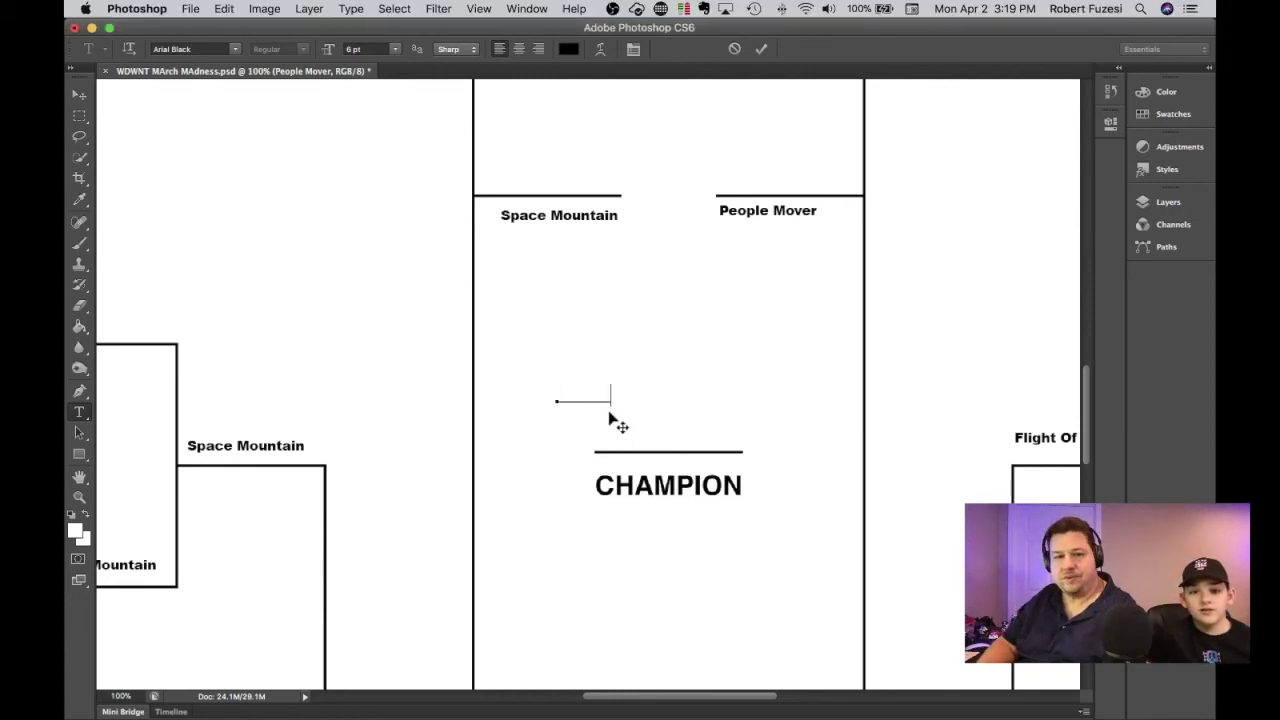
text(Mover !!!!!!!!!)
drag(655, 402, 608, 418)
click(79, 94)
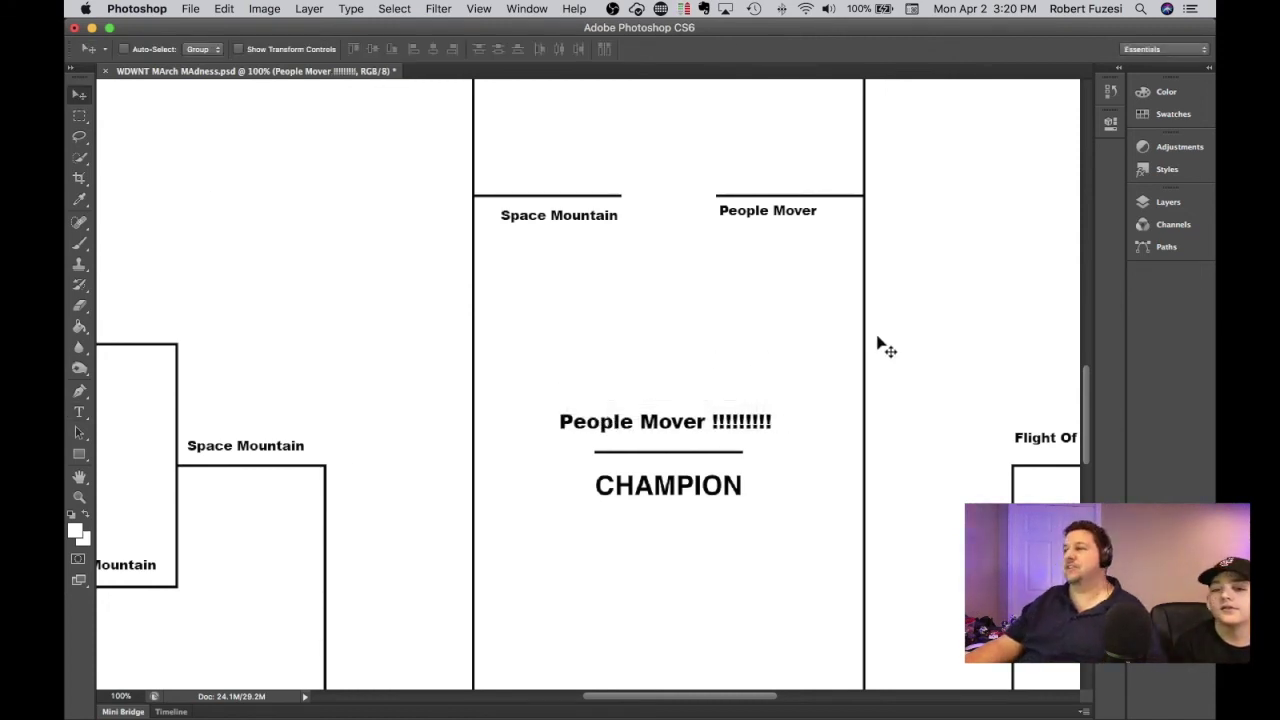